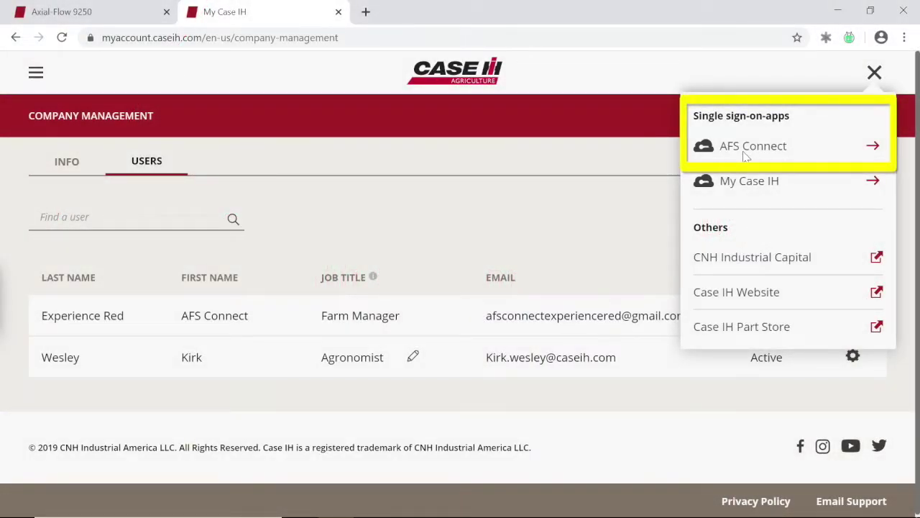
Open AFS Connect from the single sign-on apps and check which areas its navigation offers besides Fleet
left_click(745, 157)
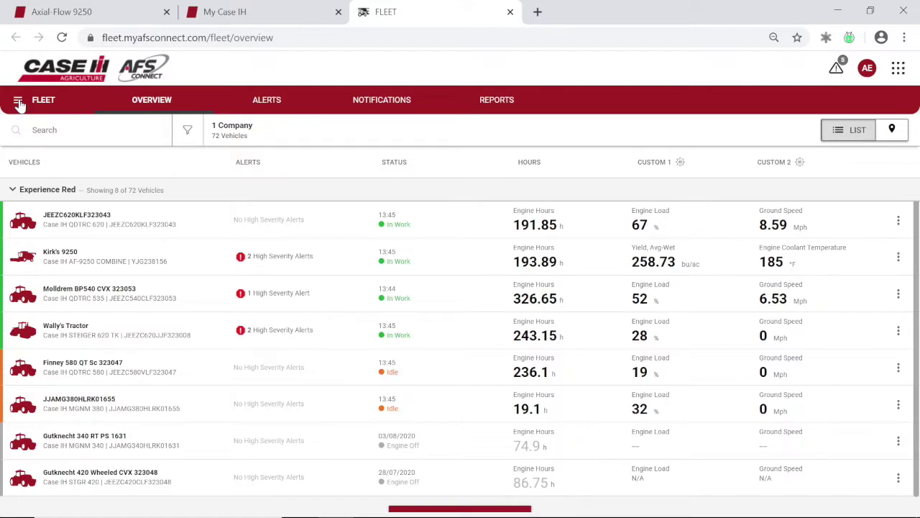
left_click(18, 102)
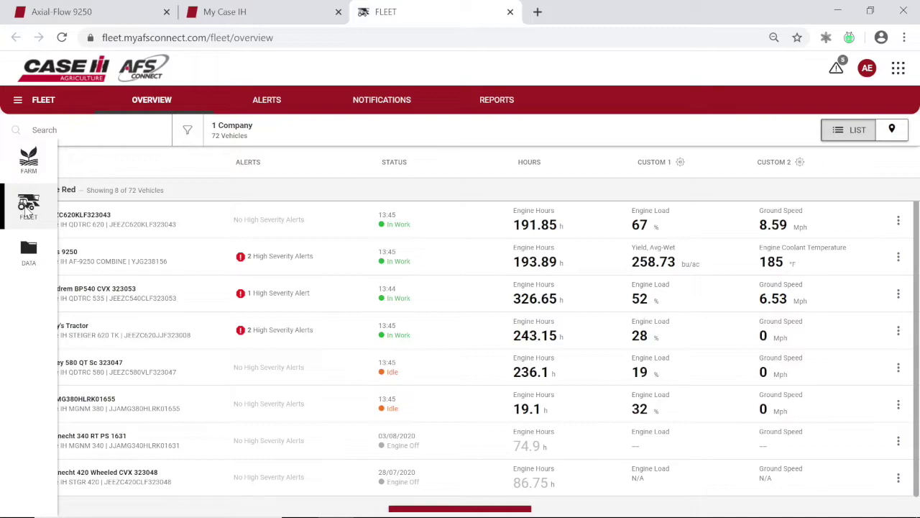
left_click(18, 103)
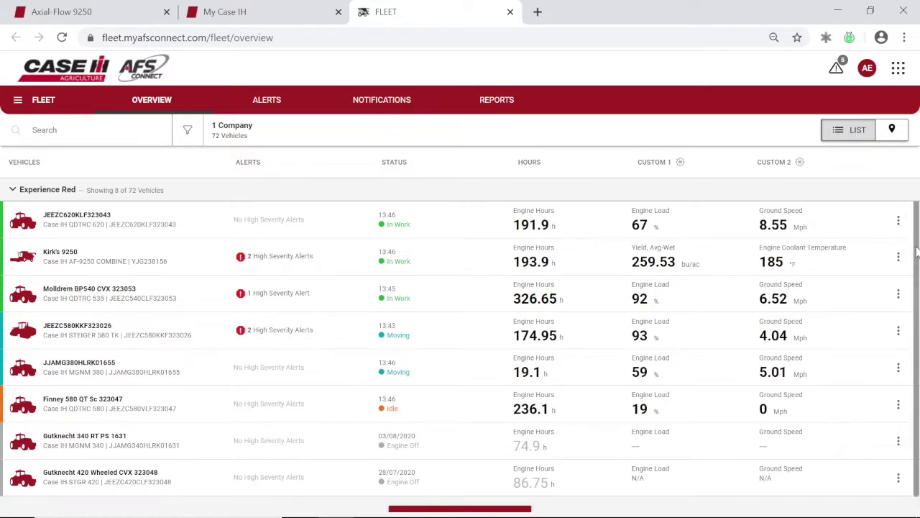
Expand the Experience Red list until all vehicles are shown and review the statuses of active, inactive, expired and archived vehicles
left_click_drag(917, 250, 918, 293)
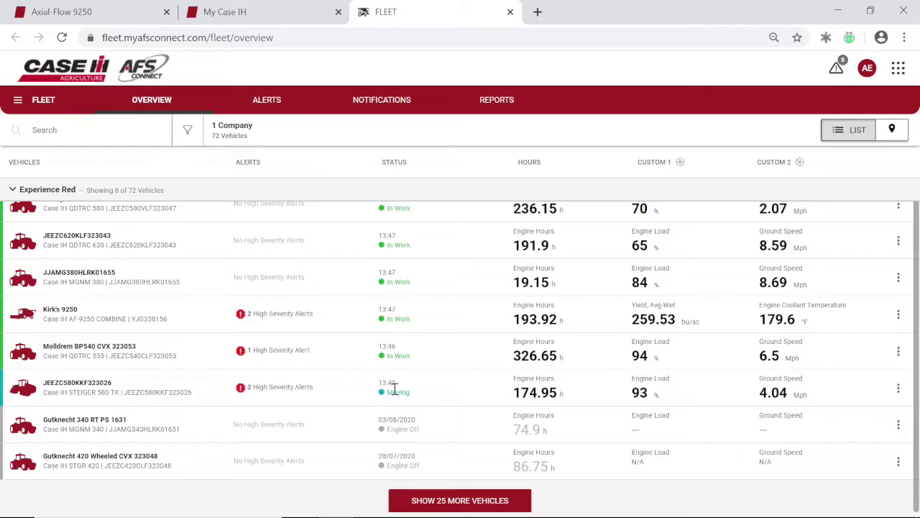
left_click(433, 507)
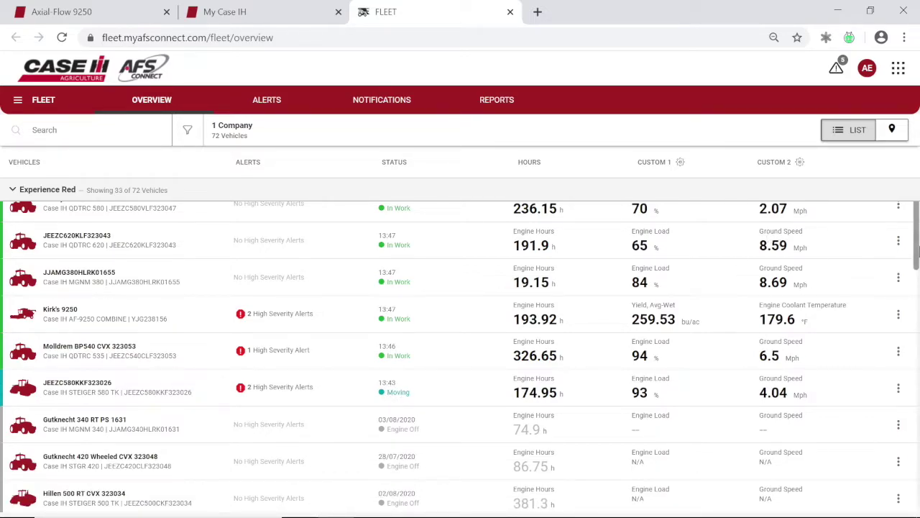
scroll(917, 248, "down", 5)
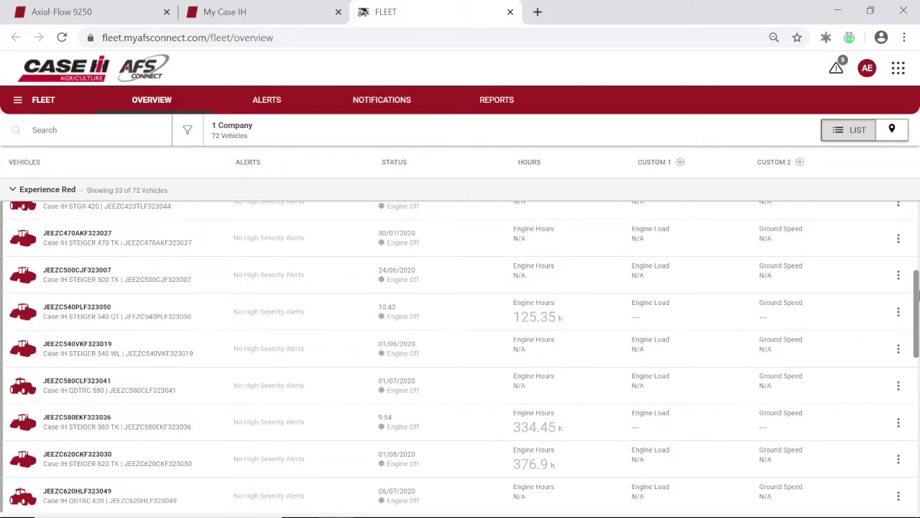
scroll(917, 302, "down", 10)
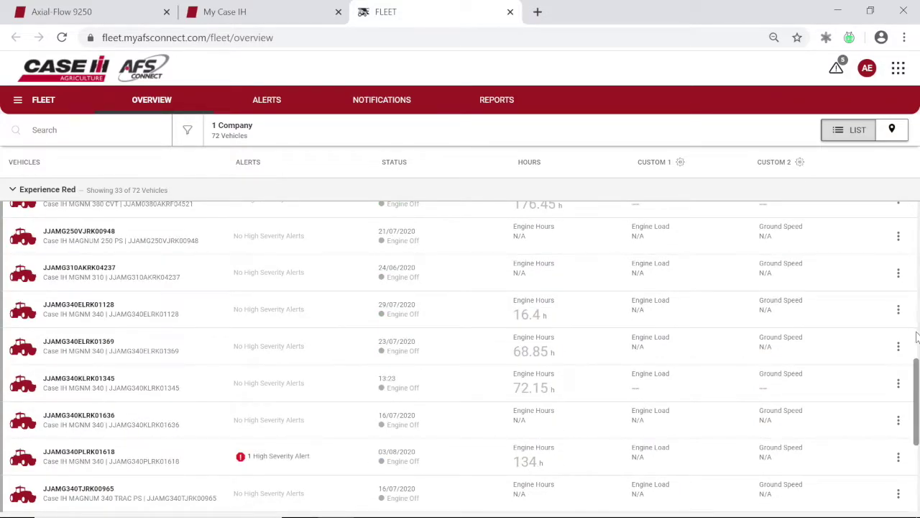
scroll(918, 387, "down", 4)
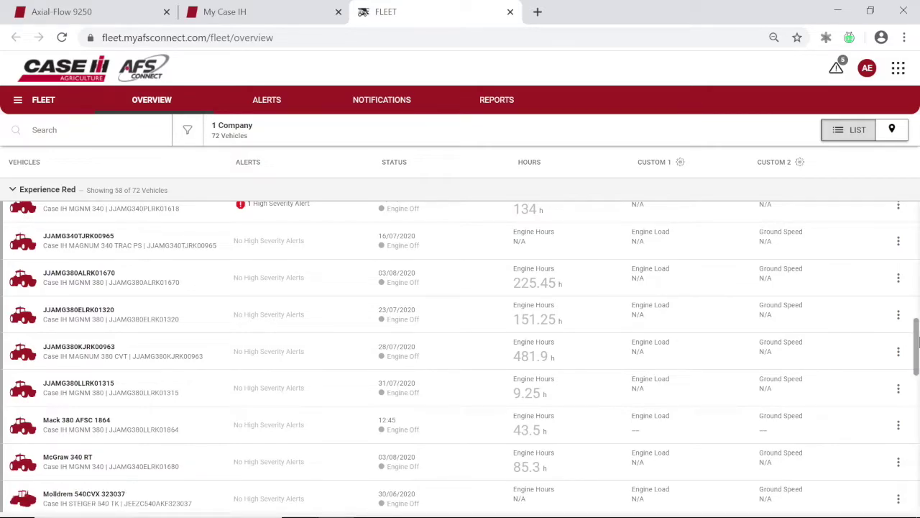
left_click_drag(917, 345, 917, 470)
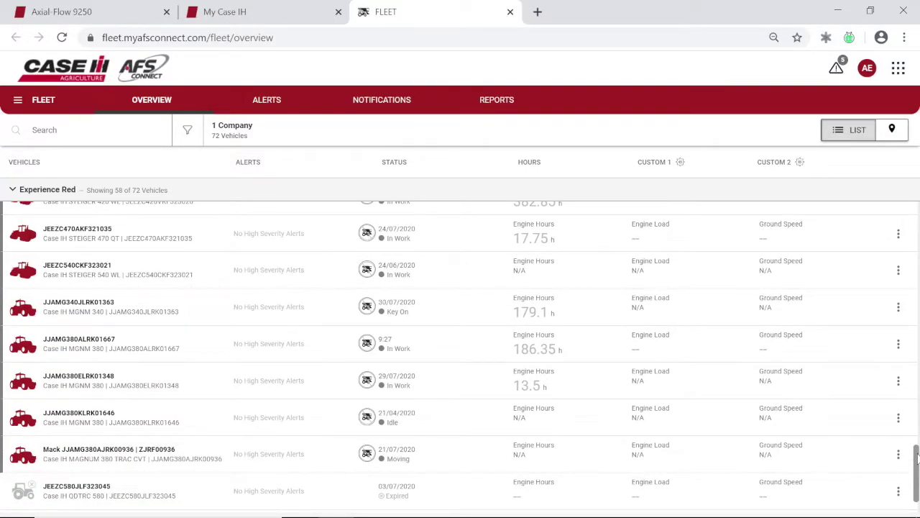
left_click_drag(917, 460, 917, 471)
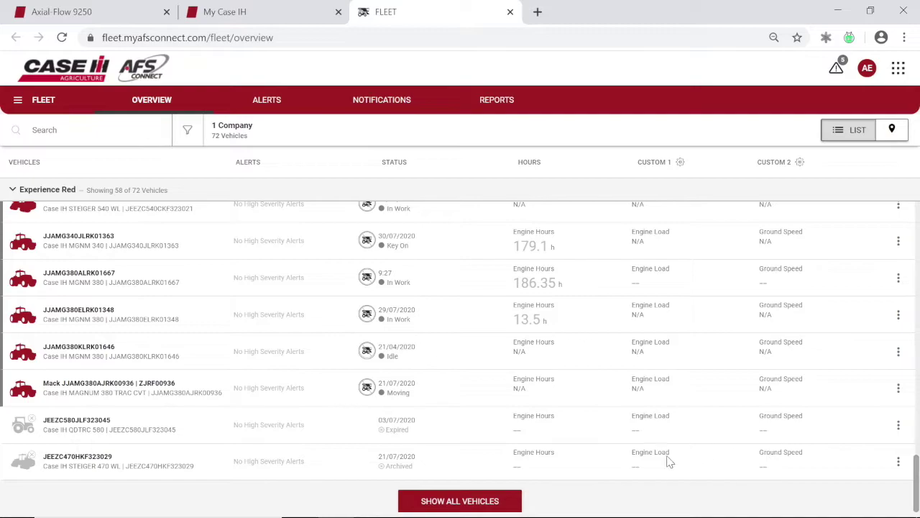
left_click(506, 501)
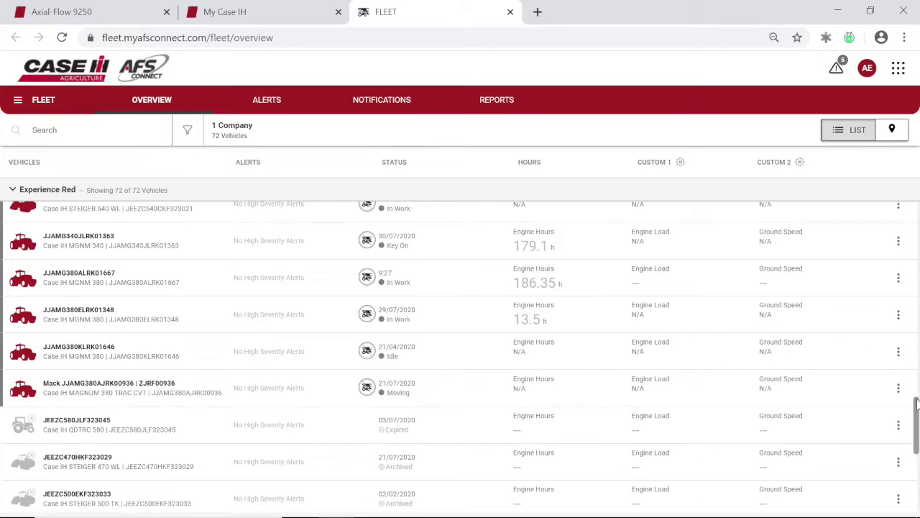
left_click_drag(917, 405, 918, 419)
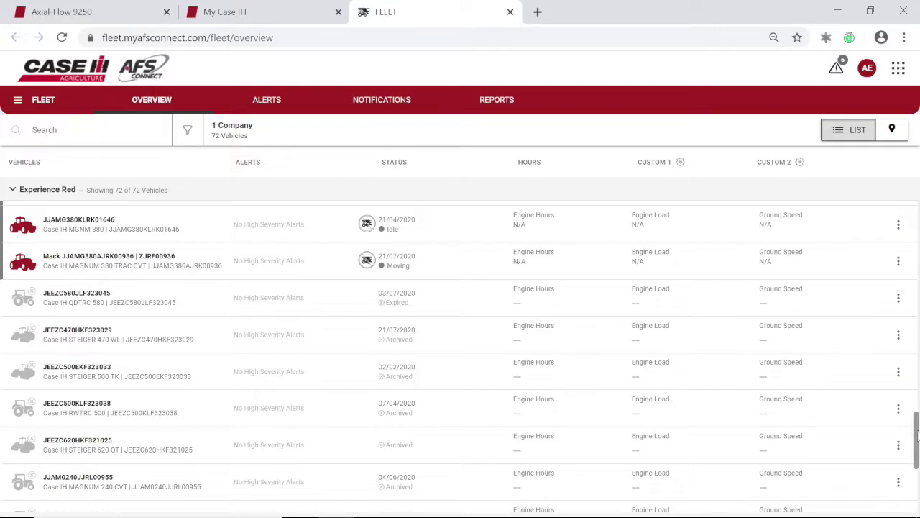
left_click_drag(917, 434, 917, 392)
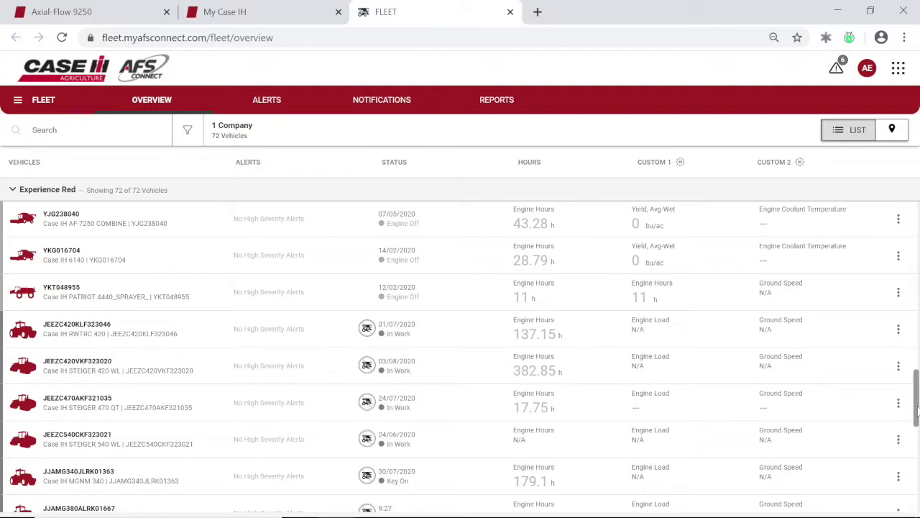
left_click_drag(916, 410, 915, 210)
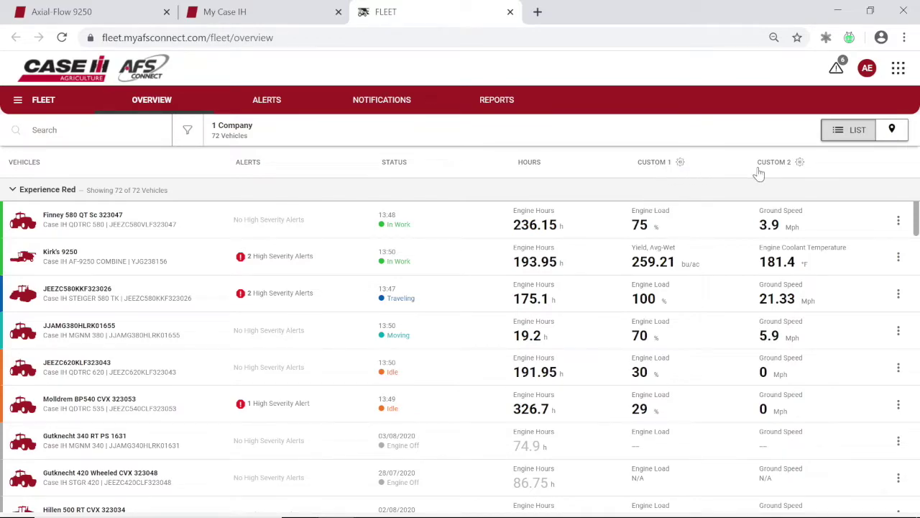
left_click(657, 164)
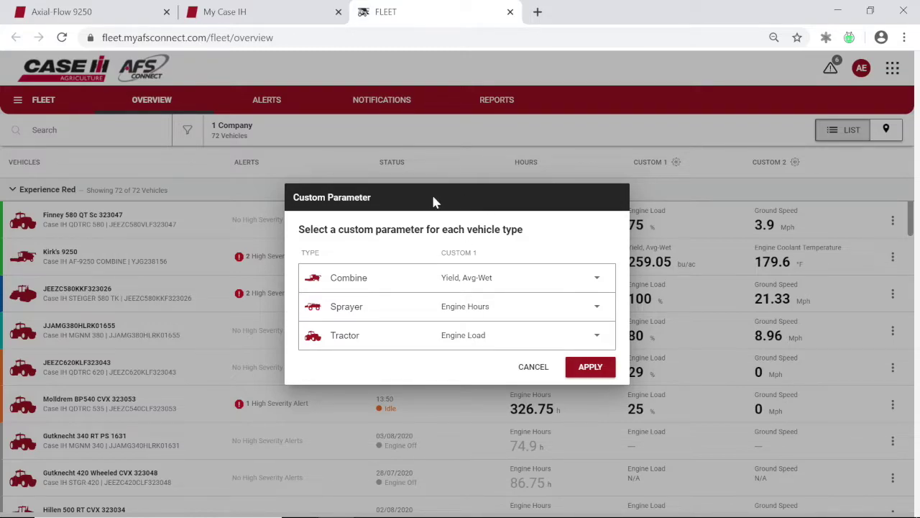
left_click_drag(433, 202, 495, 252)
left_click(532, 367)
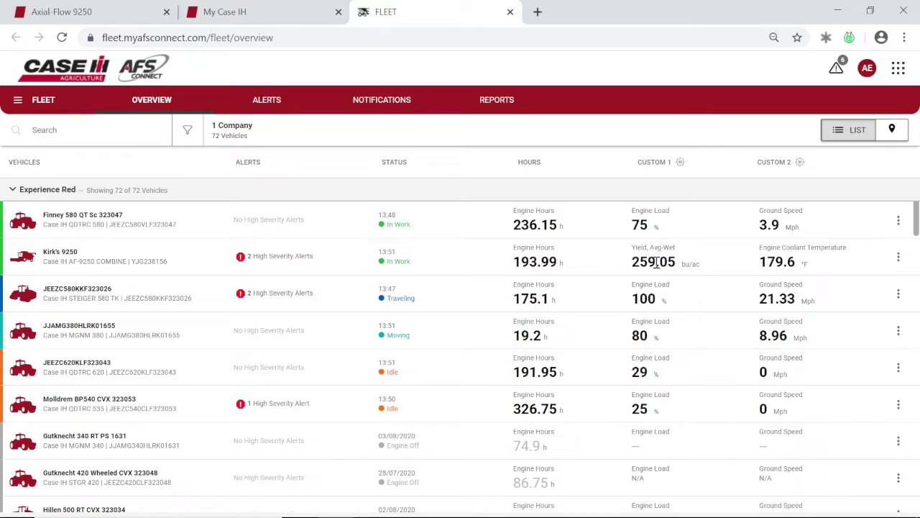
Set the Custom 1 parameter for the Combine vehicle type to Concave Opening and apply it
left_click(679, 163)
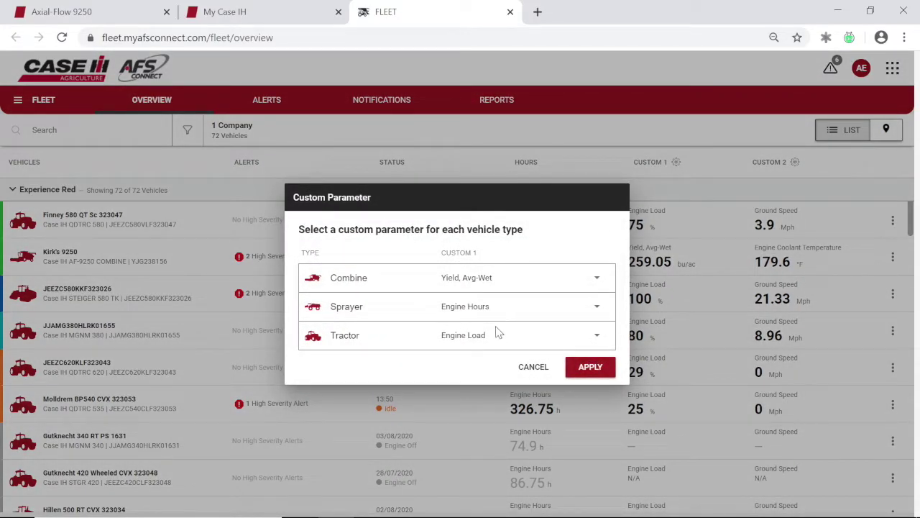
left_click(506, 283)
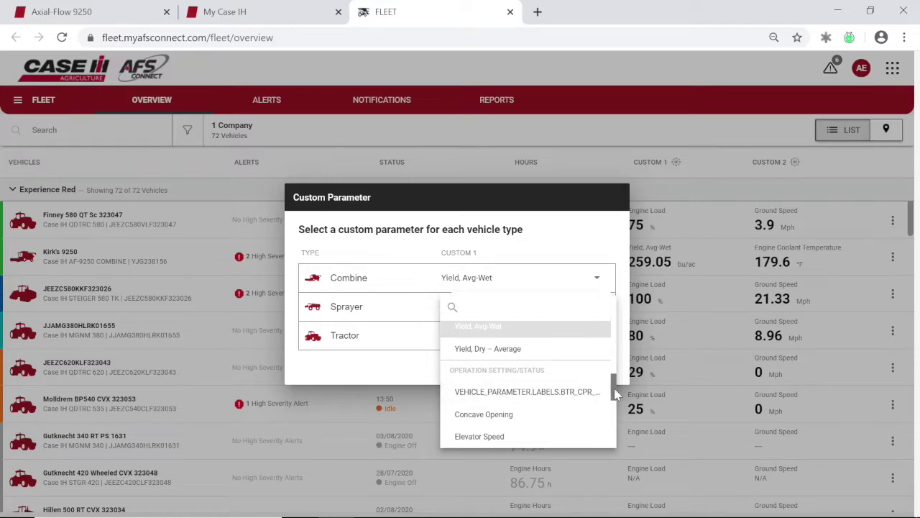
scroll(616, 392, "up", 1)
scroll(616, 392, "down", 3)
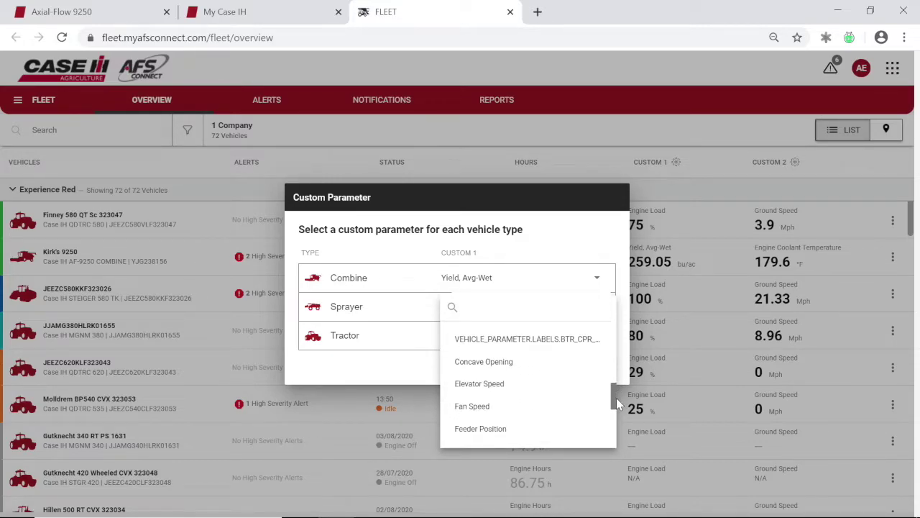
left_click(501, 367)
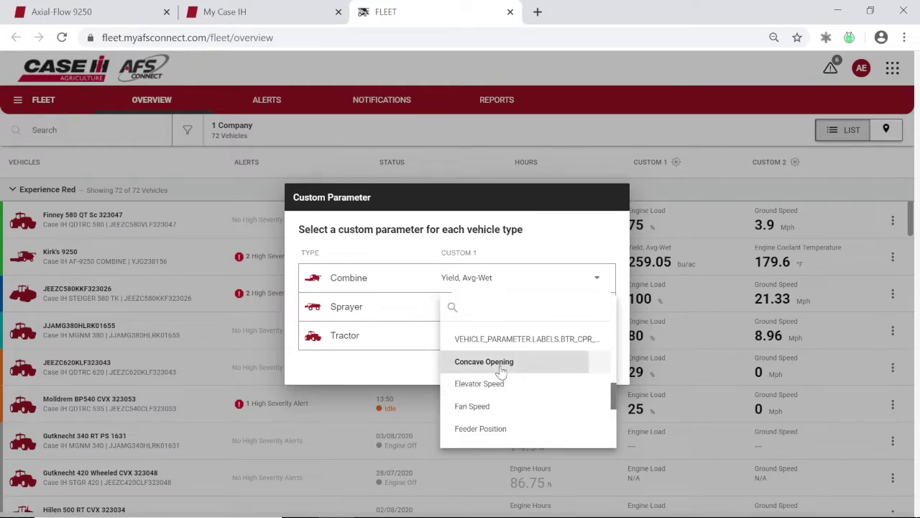
left_click(586, 370)
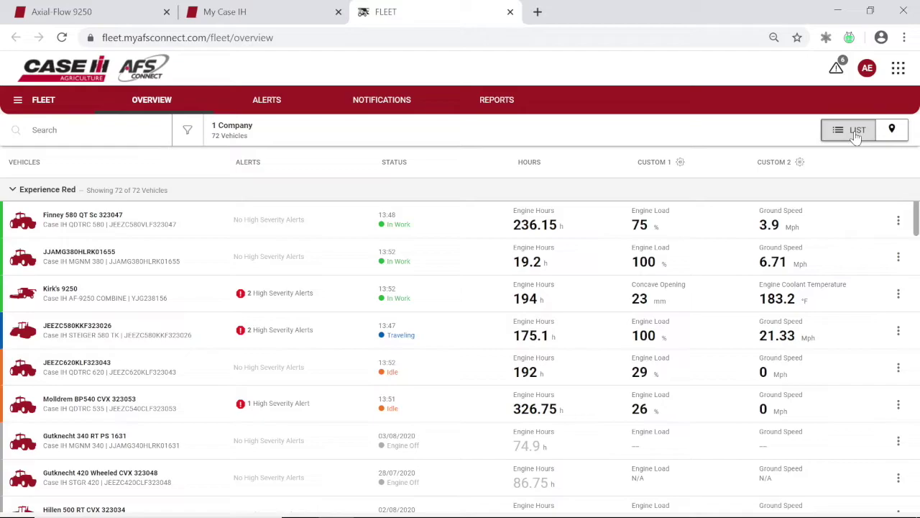
Show the fleet on the map, select the AF-9250 combine and open its vehicle details
left_click(892, 131)
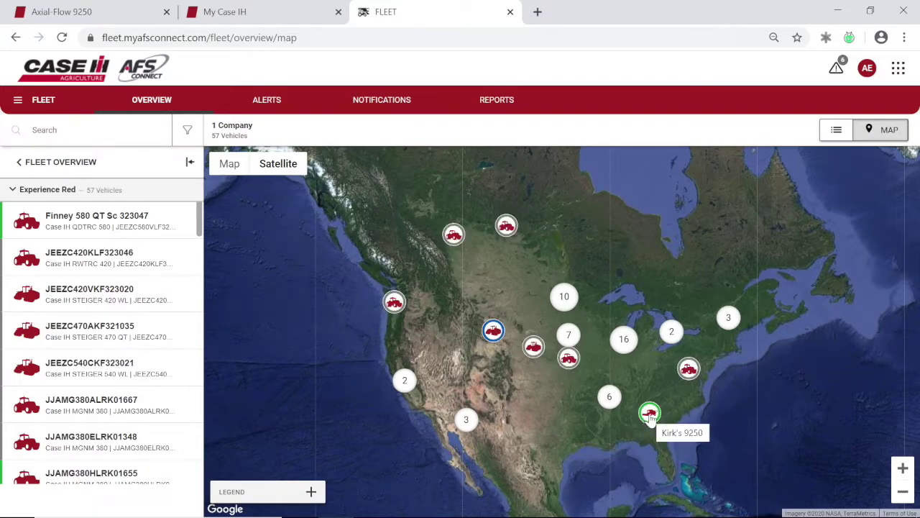
left_click(649, 414)
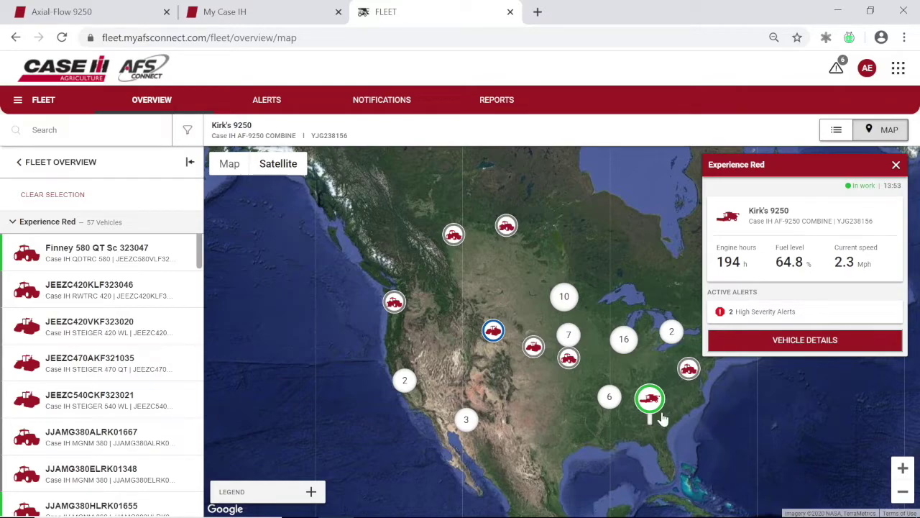
left_click(756, 342)
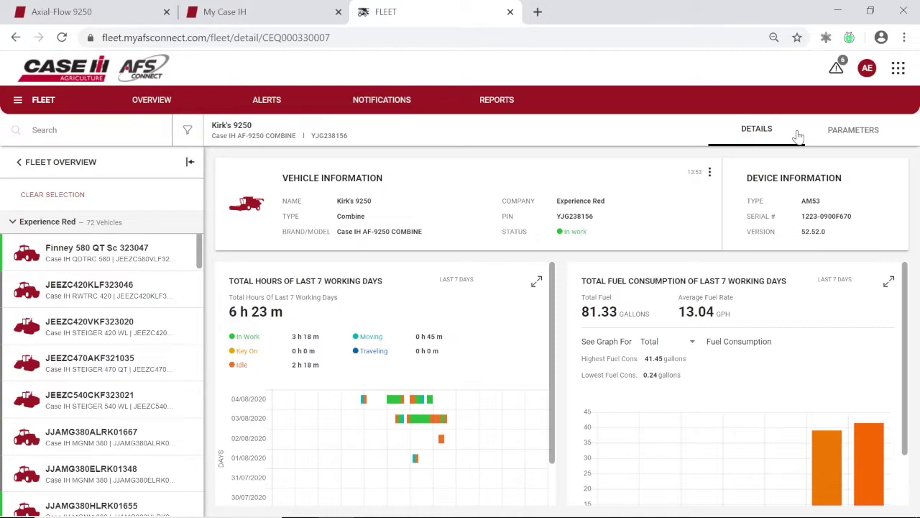
Examine the combine's driveline, engine, harvest and operation parameters, and return to its details
left_click(856, 135)
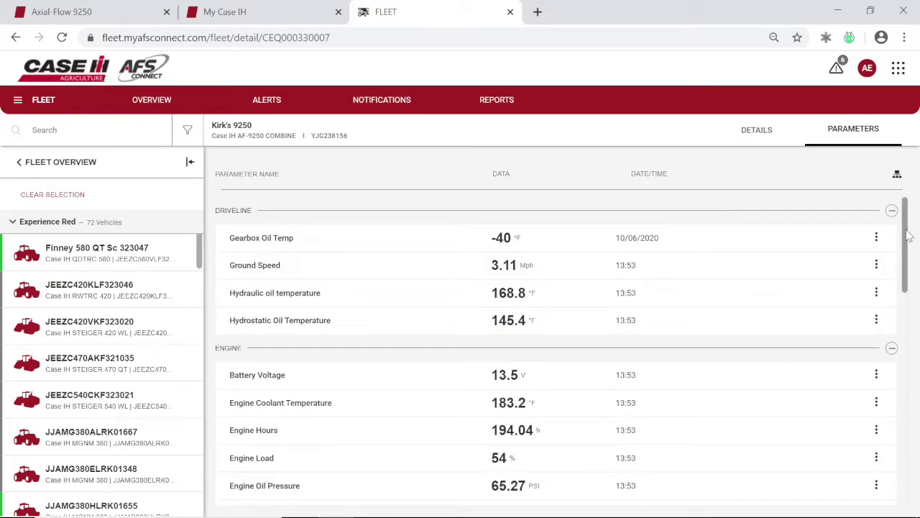
mouse_move(907, 237)
left_mouse_down()
mouse_move(908, 259)
mouse_move(908, 232)
left_mouse_up()
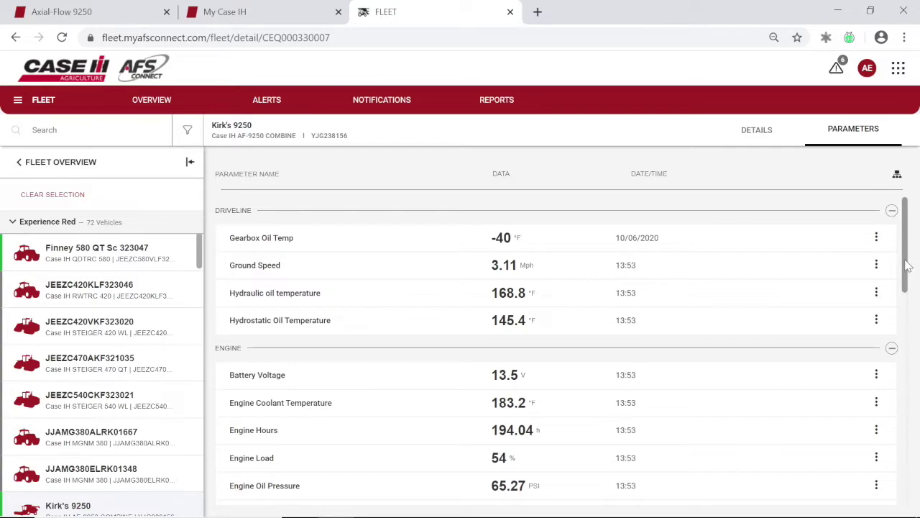
left_click_drag(907, 266, 915, 406)
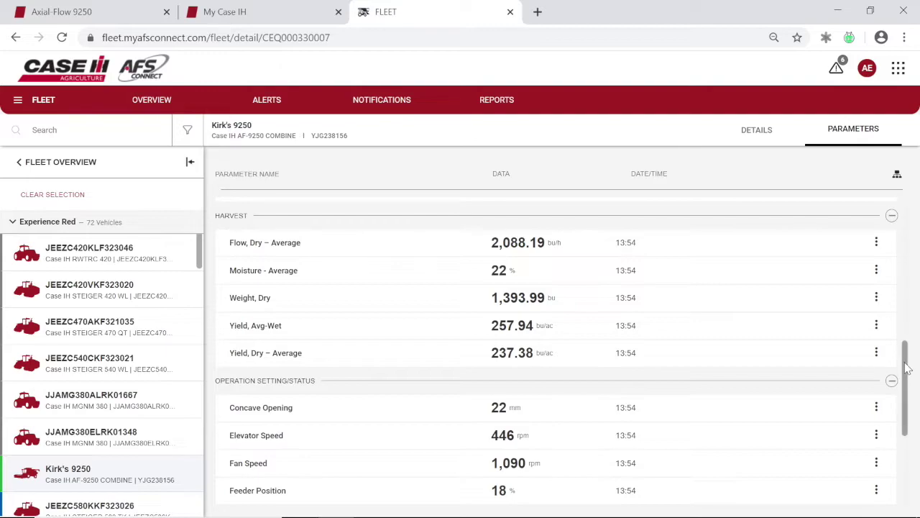
left_click_drag(907, 368, 918, 421)
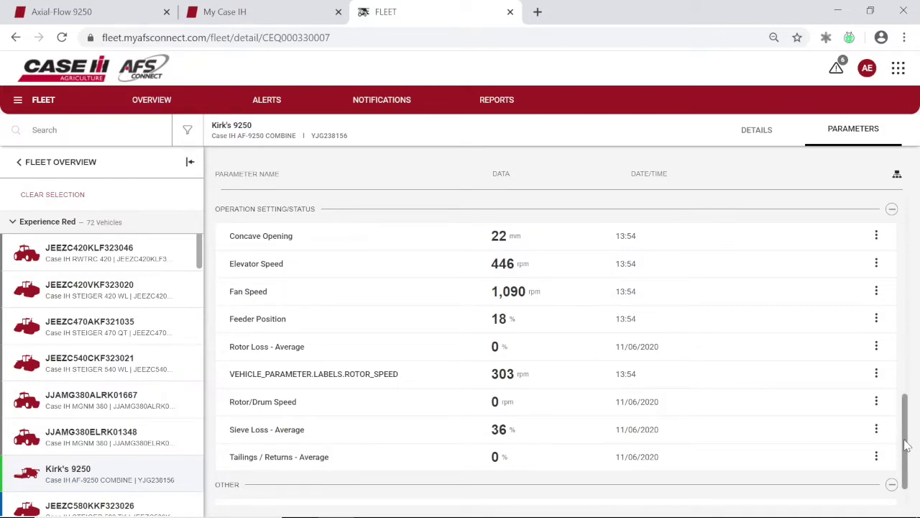
left_click_drag(906, 446, 908, 188)
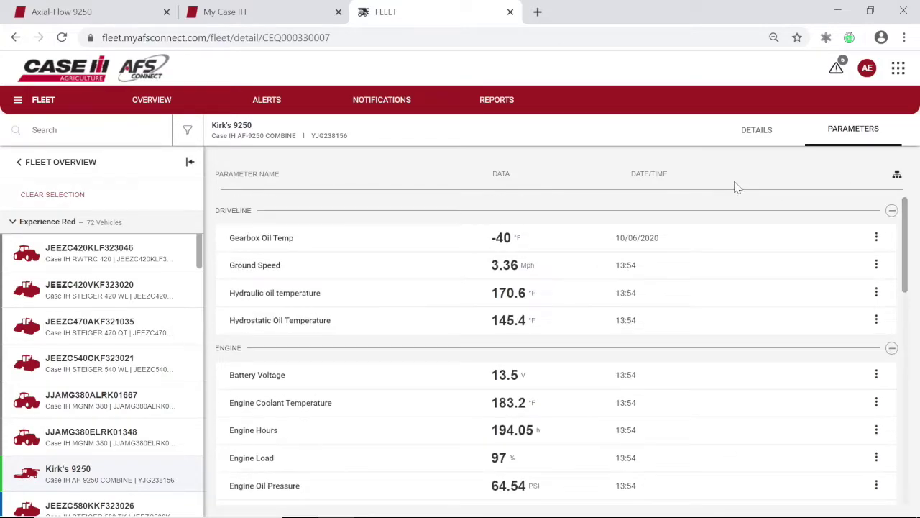
left_click(751, 130)
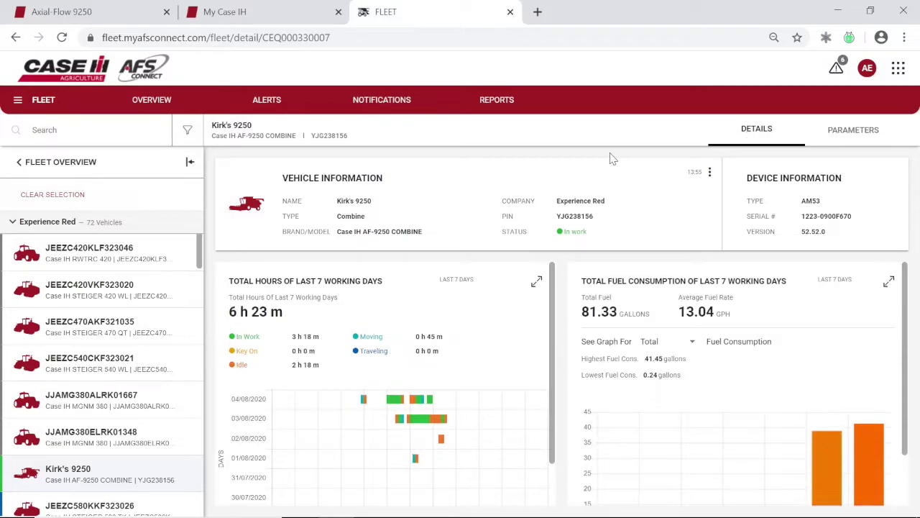
From the fleet overview list, locate the AF-9250 combine on the map and open its parameter readings through the vehicle details
left_click(150, 99)
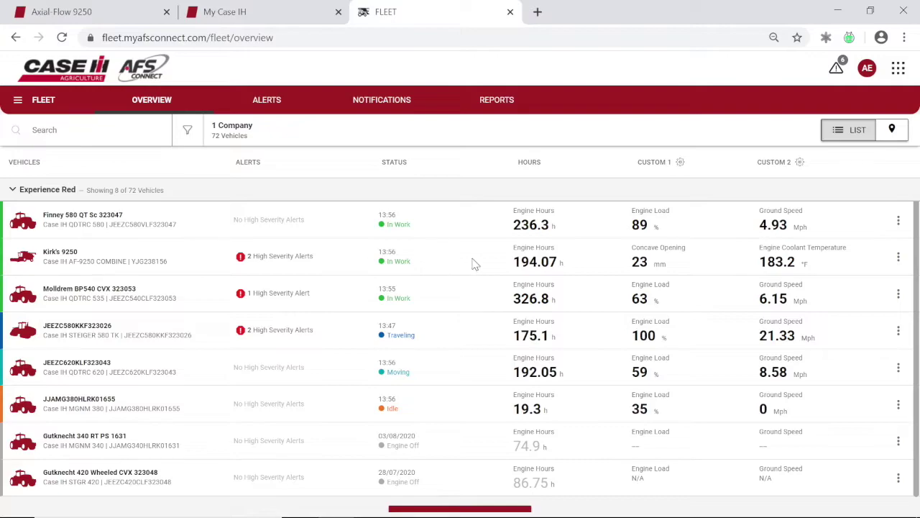
left_click(898, 260)
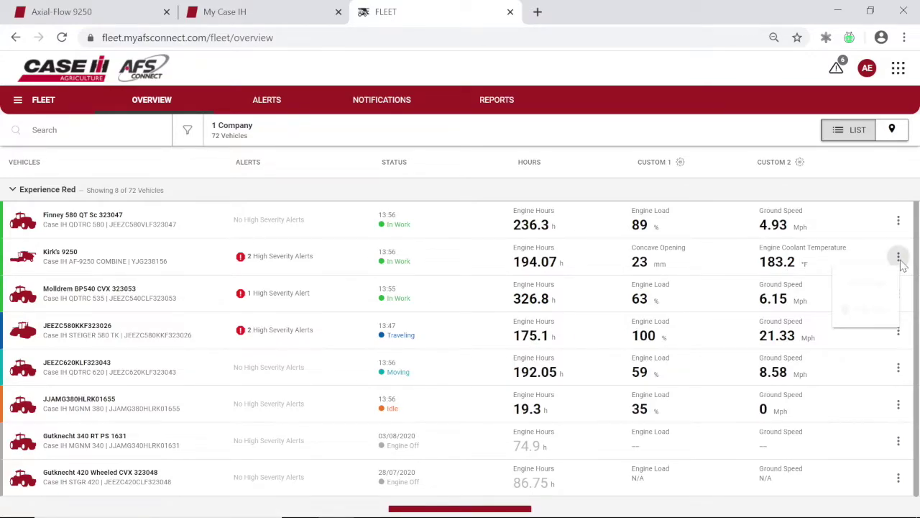
left_click(871, 312)
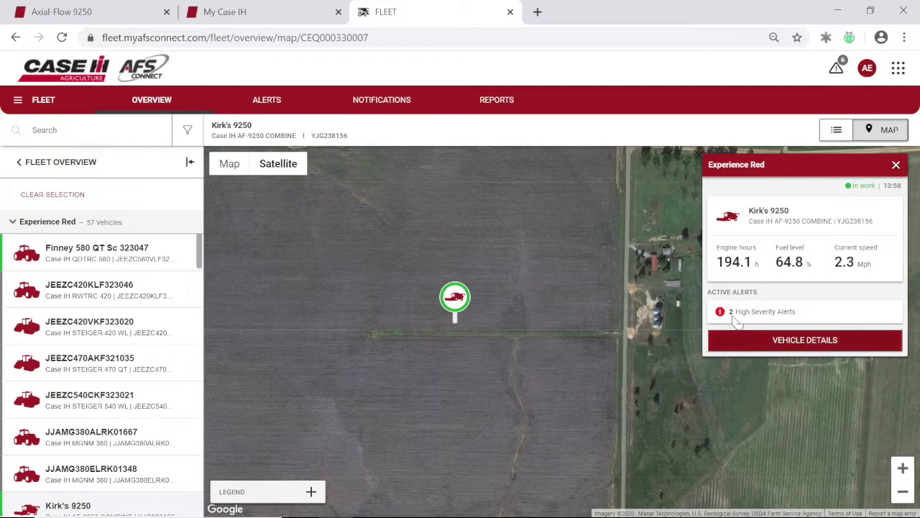
left_click(798, 340)
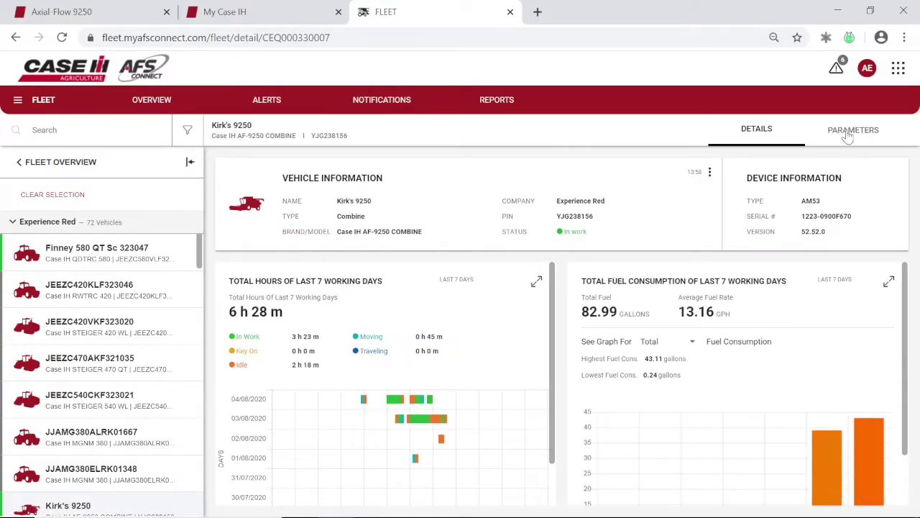
left_click(848, 137)
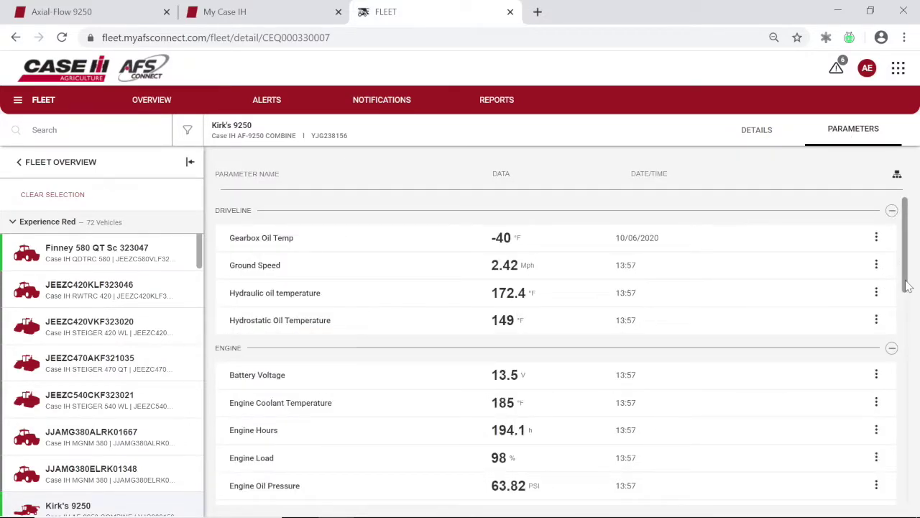
Examine the AF-9250 combine's engine and fuel parameters, and look through the list of completed fleet reports
left_click_drag(907, 286, 912, 327)
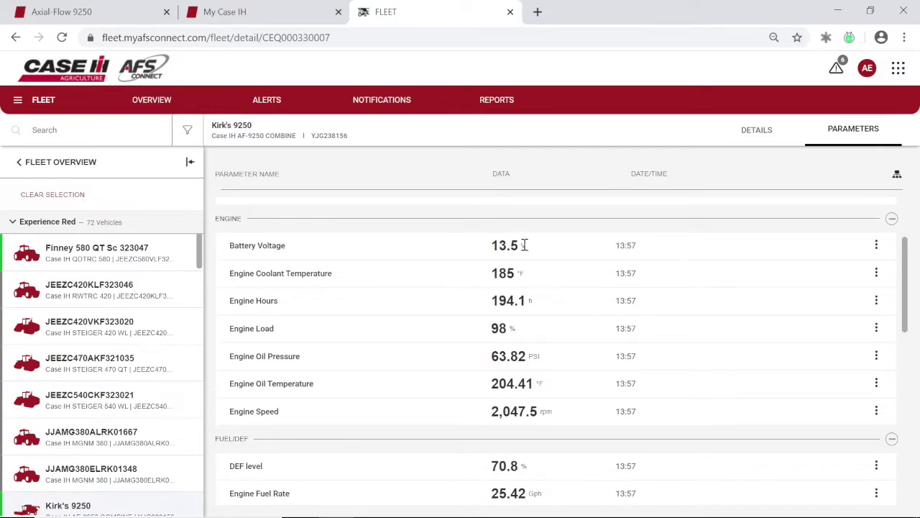
left_click(494, 105)
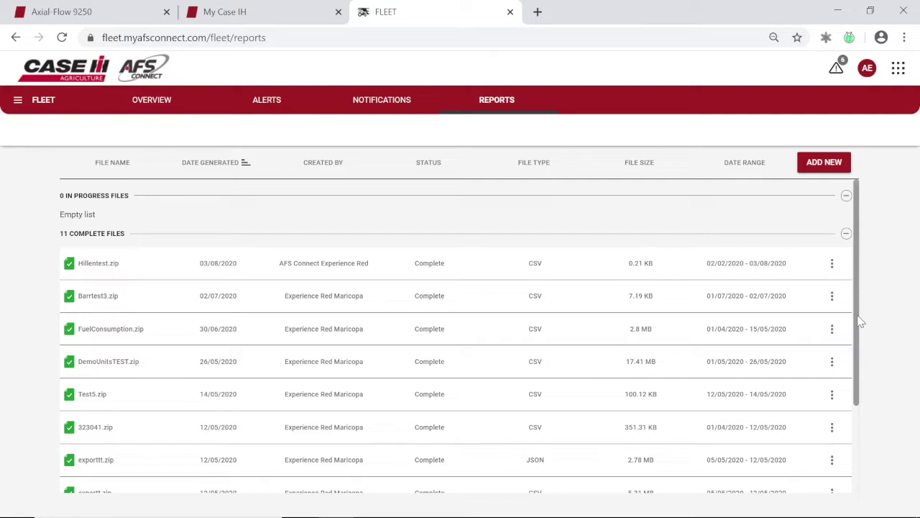
scroll(859, 321, "down", 1)
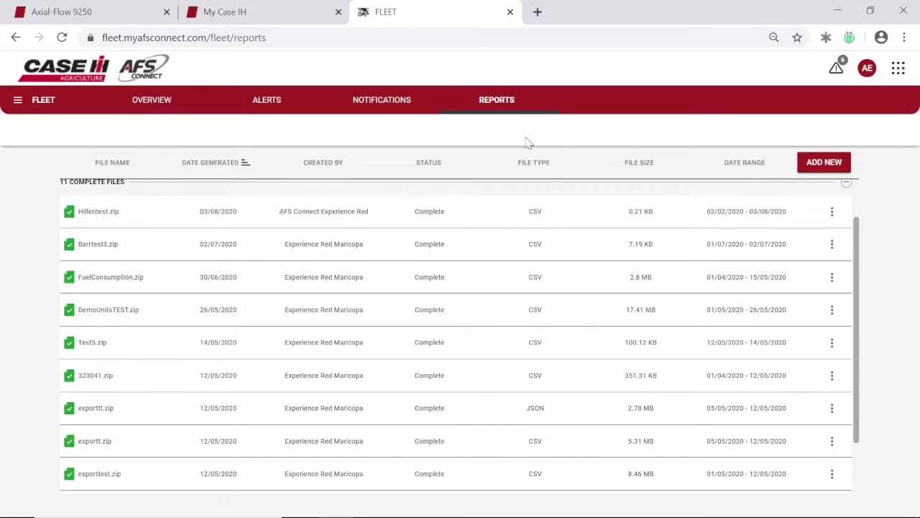
From the fleet overview, open the vehicle details of the traveling STEIGER 580 TK and examine its parameter readings
left_click(151, 104)
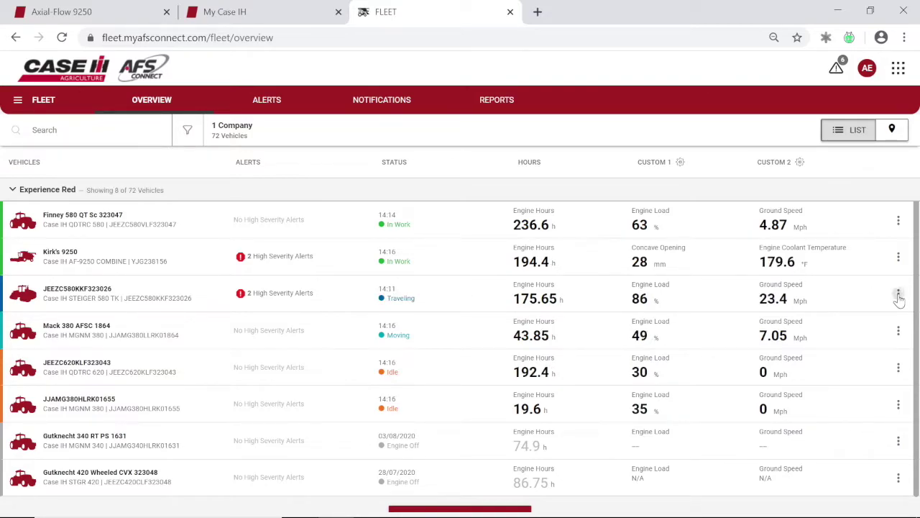
left_click(899, 296)
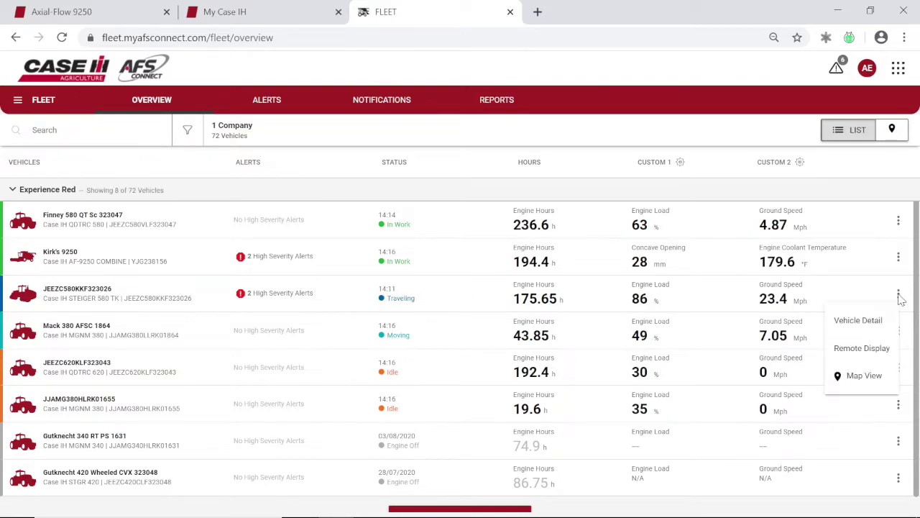
left_click(859, 321)
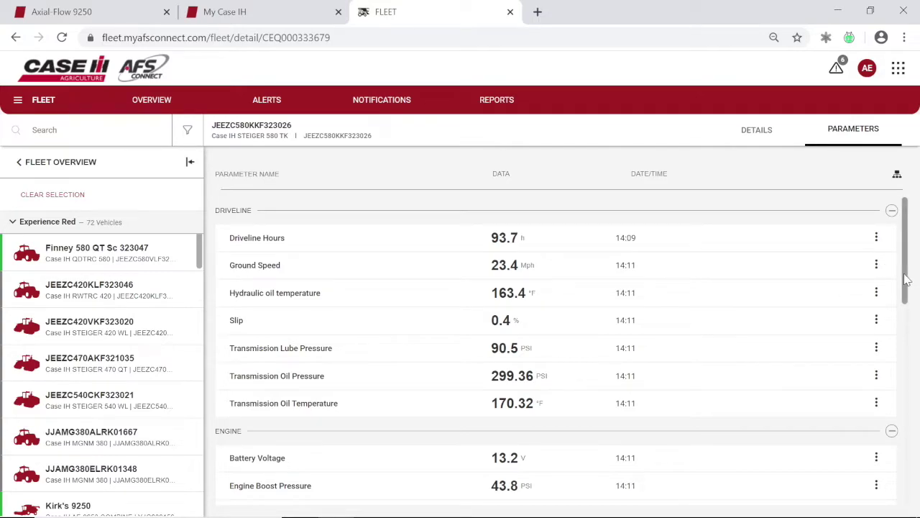
left_click_drag(907, 280, 909, 259)
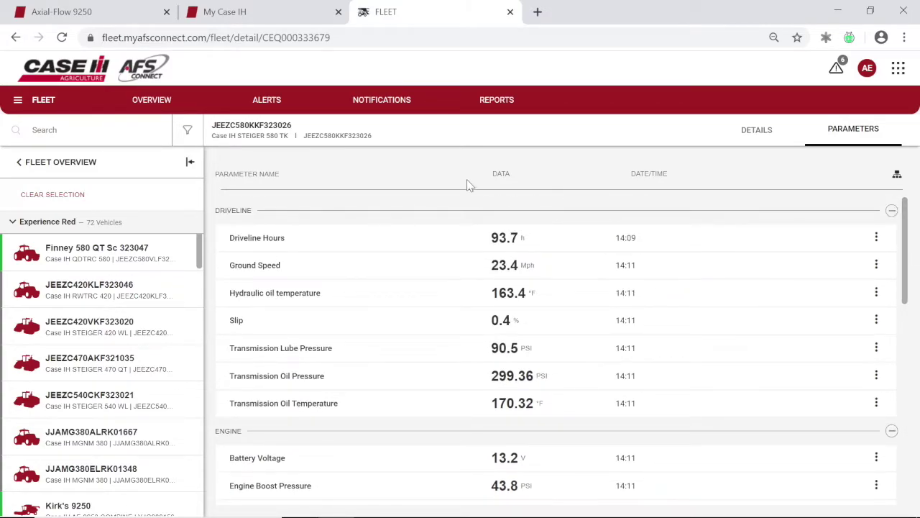
Create a new fleet report named 2020tillage in English units and CSV format, and include the 580 QT Sc tractor
left_click(496, 105)
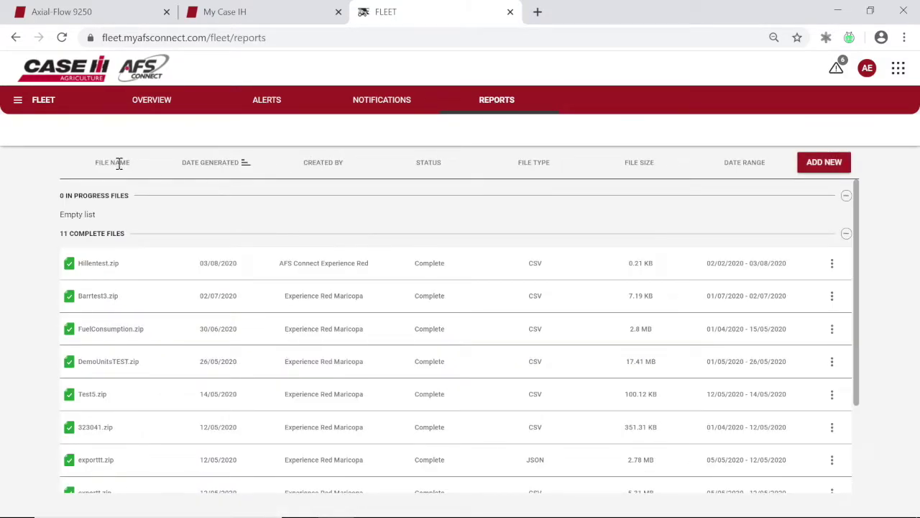
left_click(820, 164)
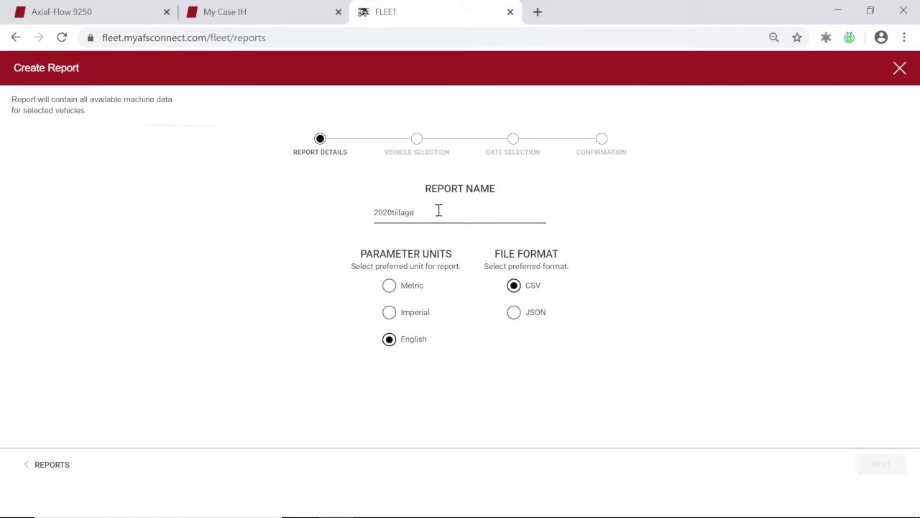
left_click(514, 287)
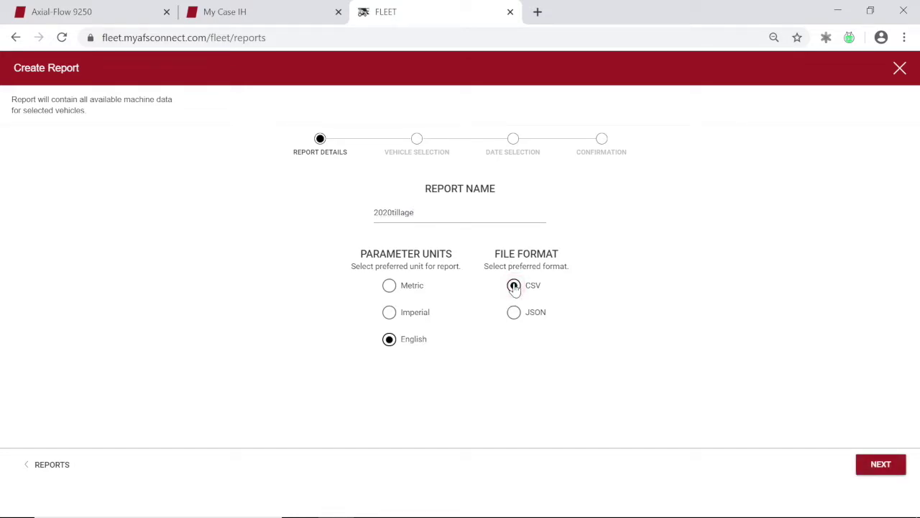
left_click(877, 463)
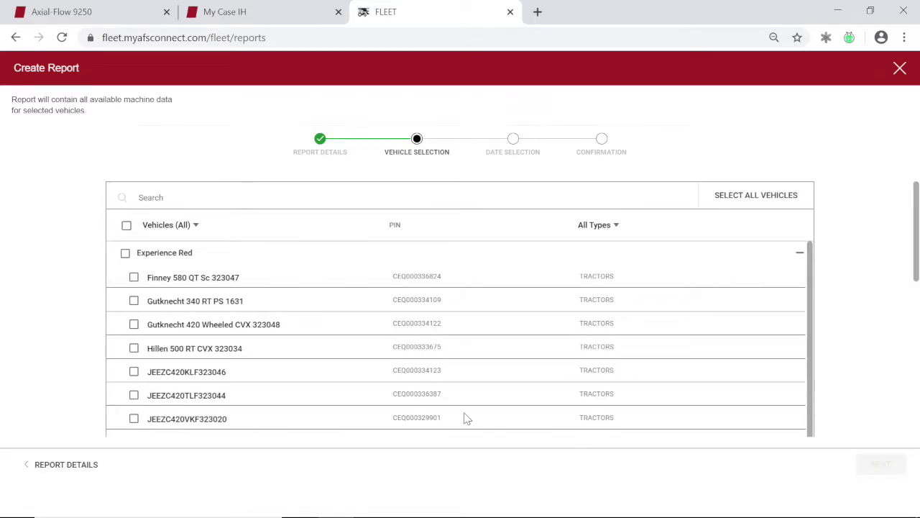
left_click(134, 278)
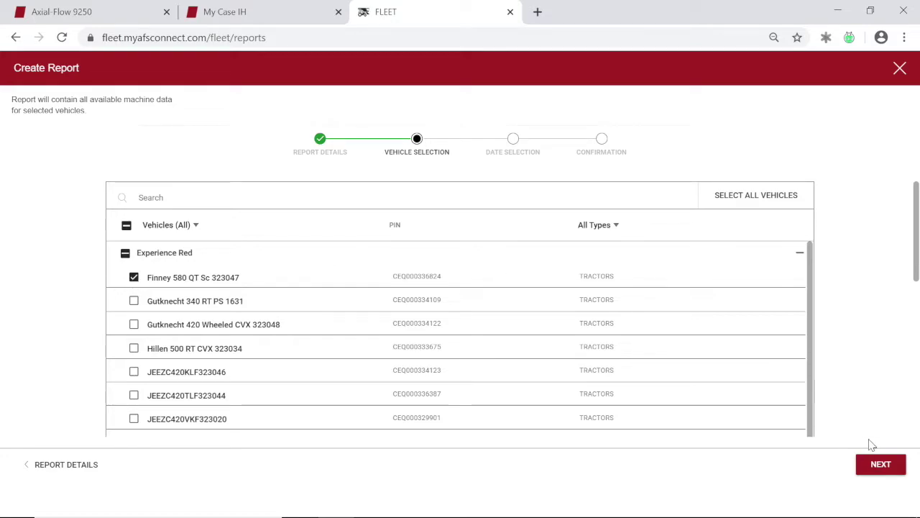
left_click(881, 465)
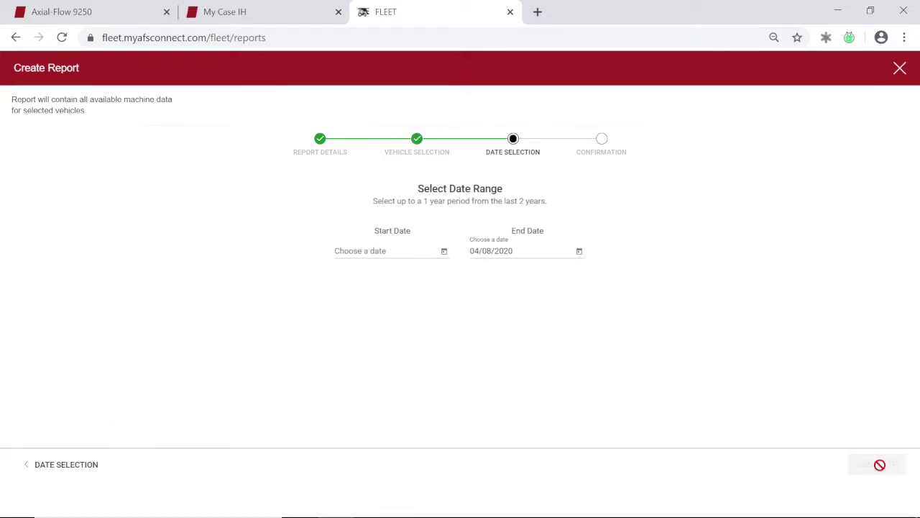
Set the report's start date to 01/03/2020
left_click(444, 253)
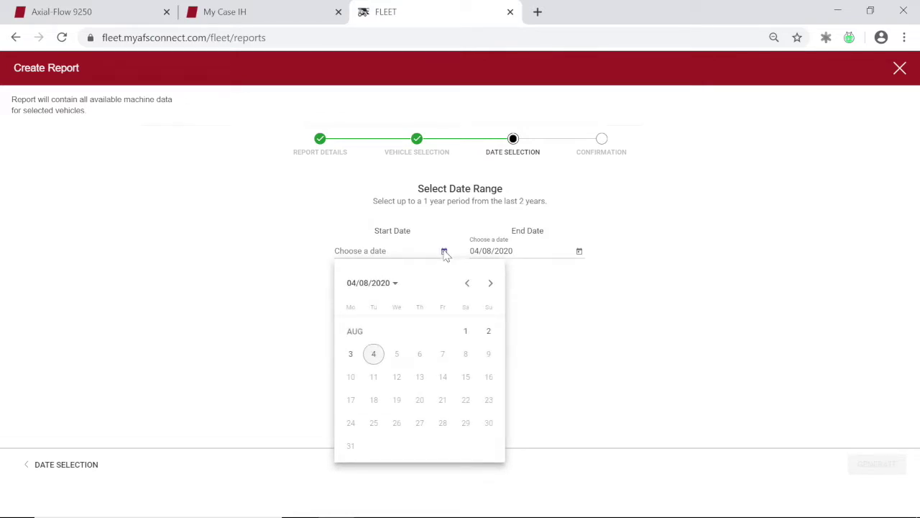
left_click(469, 286)
left_click(468, 286)
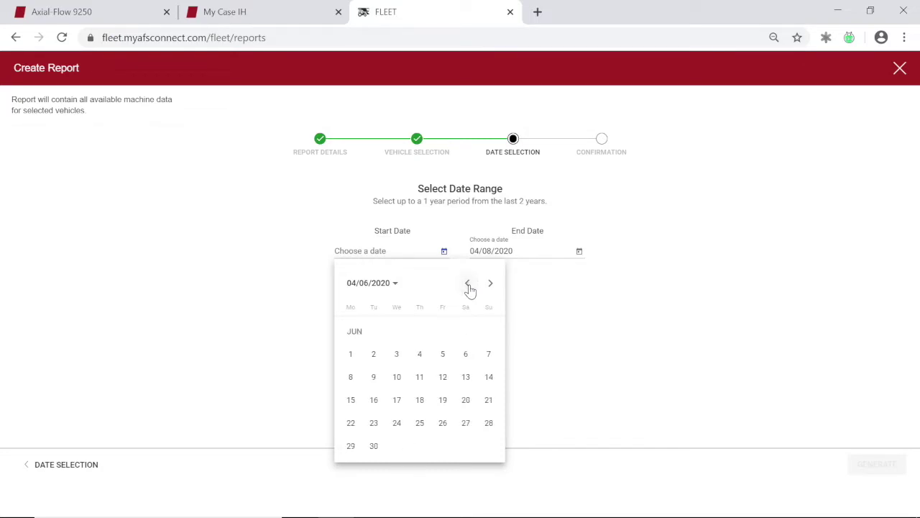
left_click(469, 286)
left_click(468, 286)
left_click(469, 287)
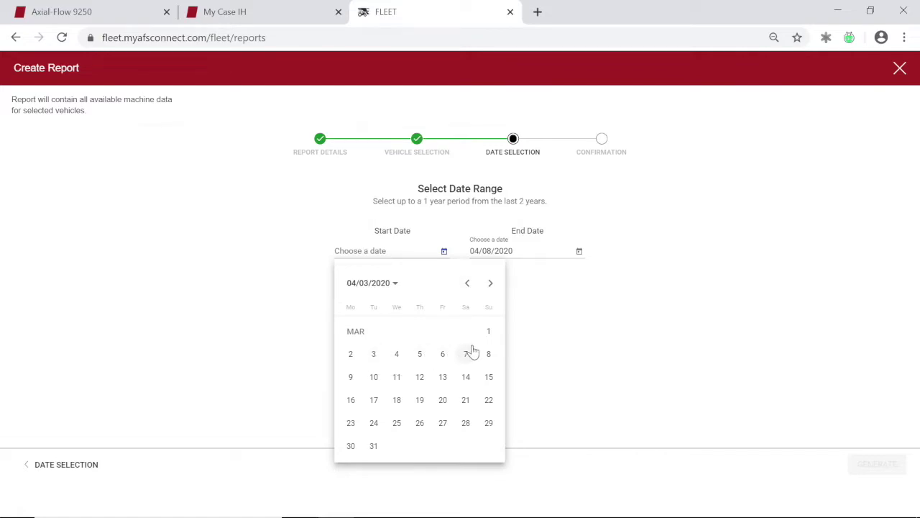
left_click(488, 335)
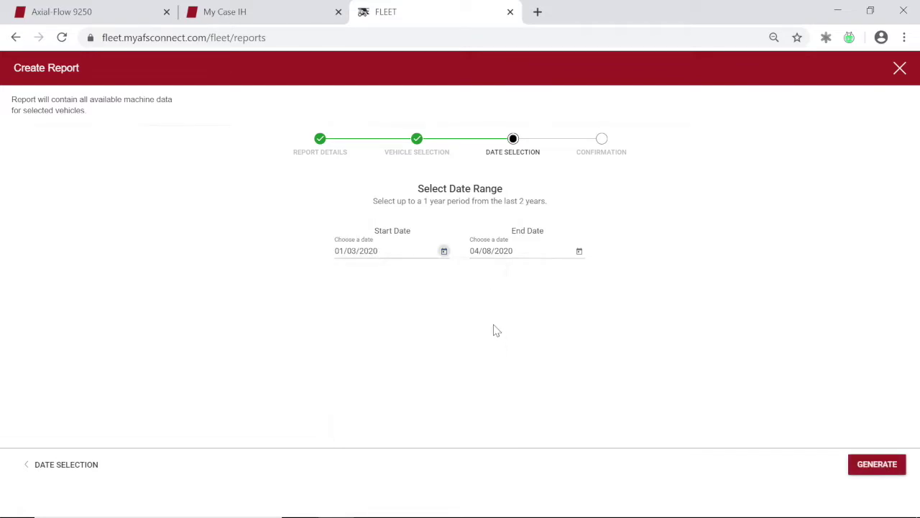
Set the report's end date to 31/05/2020, generate the report and return to the reports list
left_click(512, 253)
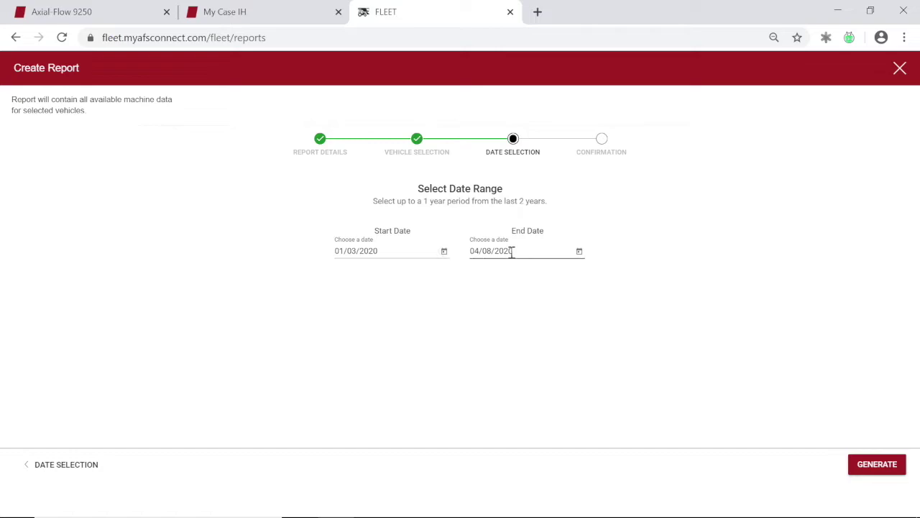
left_click(579, 251)
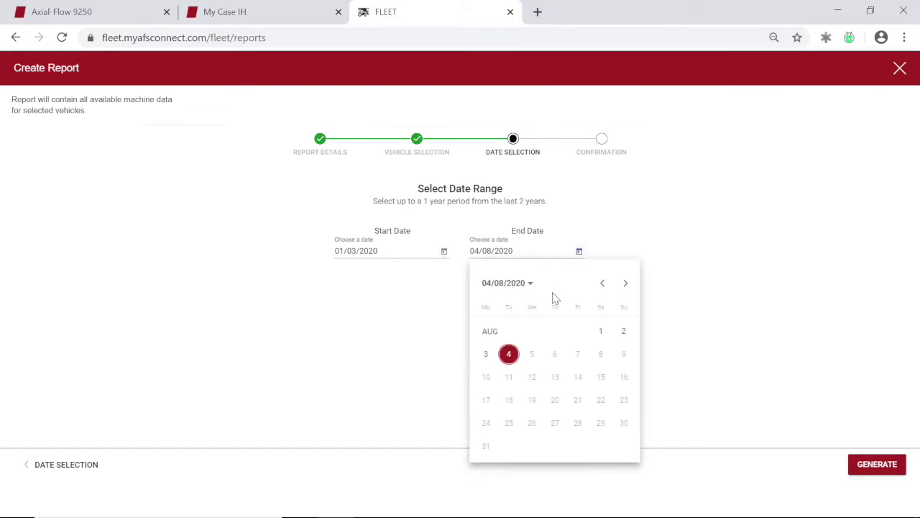
left_click(602, 284)
left_click(603, 284)
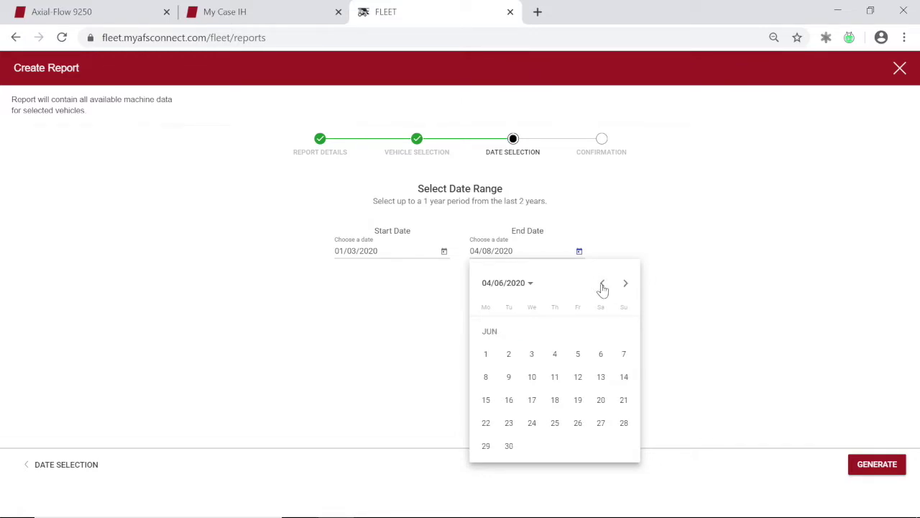
left_click(602, 284)
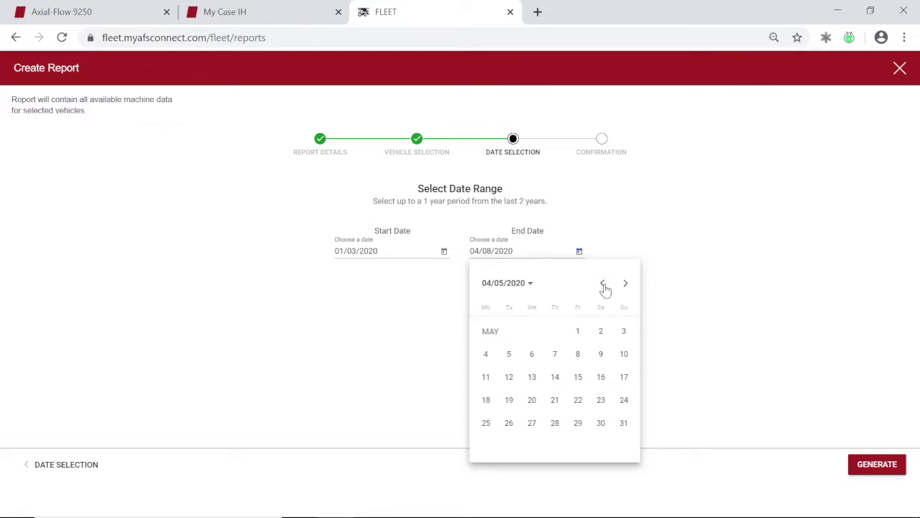
left_click(623, 424)
left_click(863, 464)
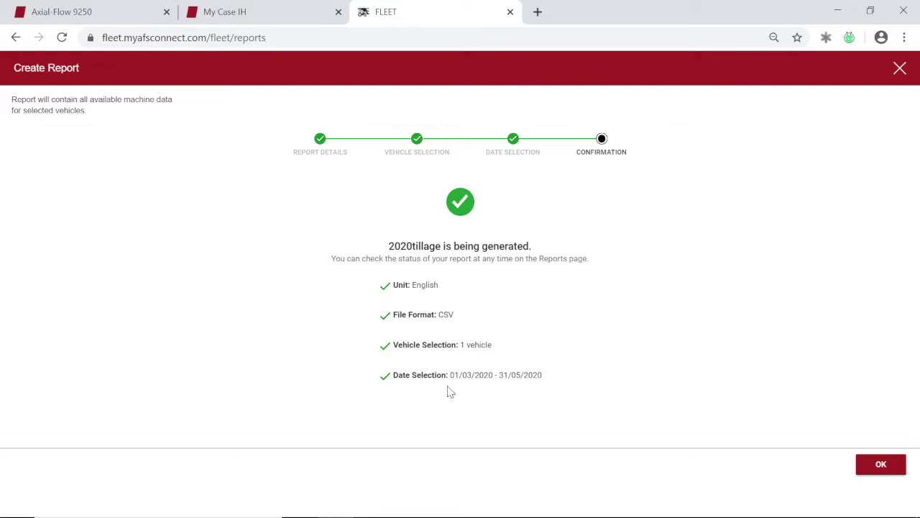
left_click(879, 466)
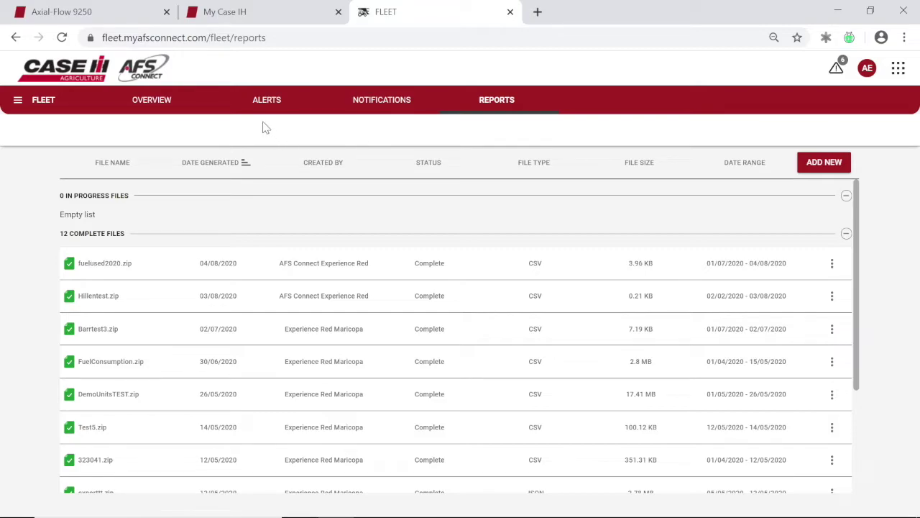
View the 580 QT Sc tractor's alerts and examine the details and occurrence history of "Transmission has shifted to neutral."
left_click(155, 100)
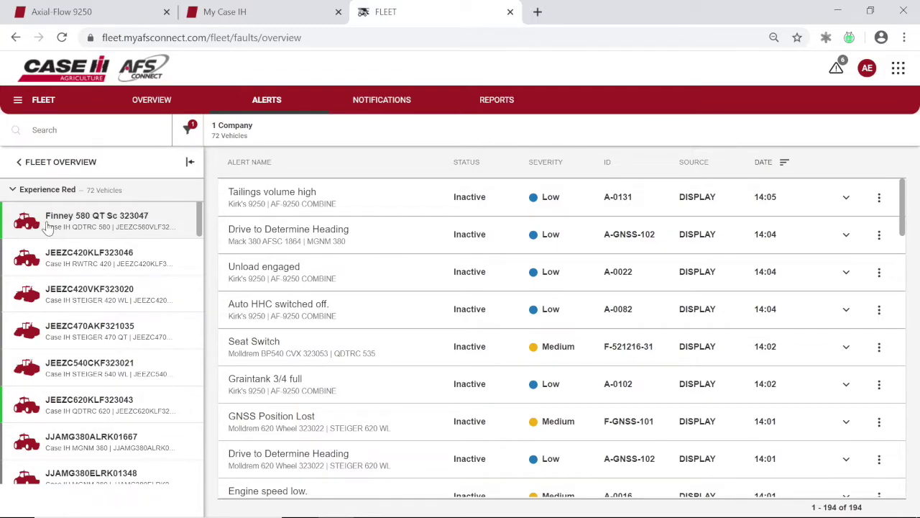
left_click(48, 227)
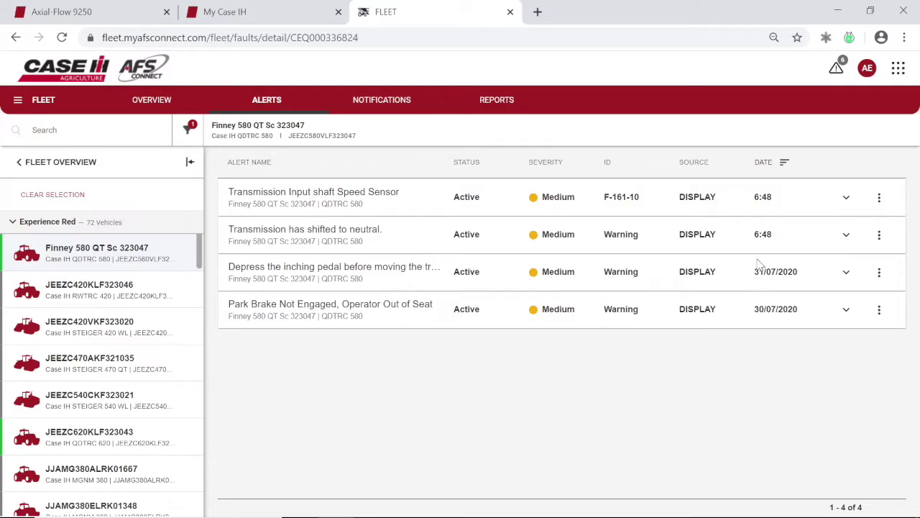
left_click(846, 237)
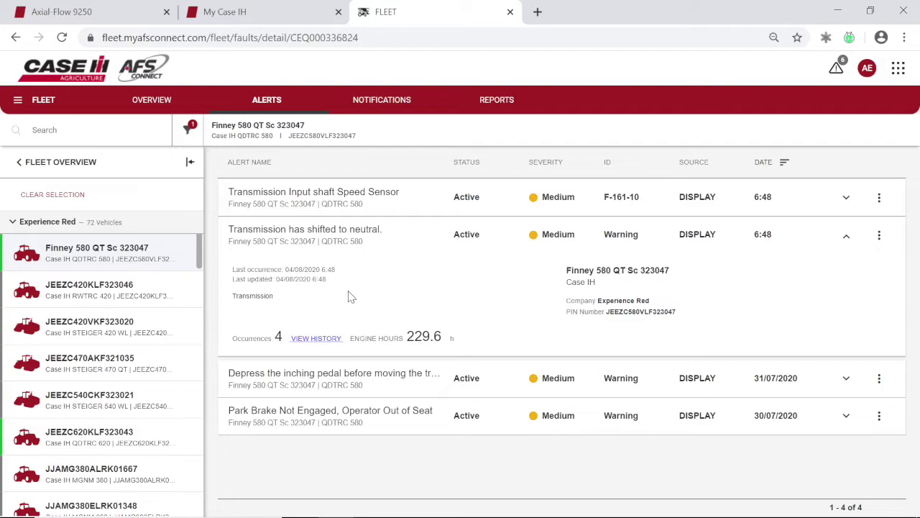
left_click(305, 343)
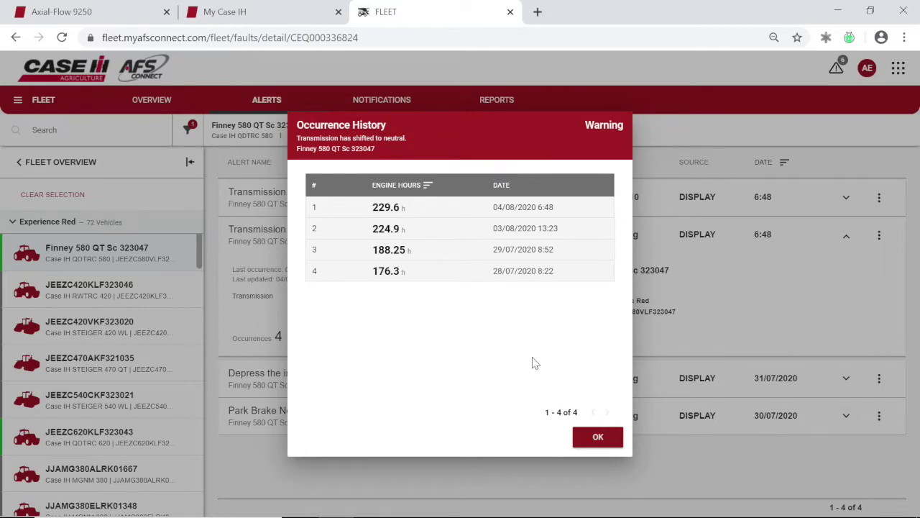
left_click(598, 437)
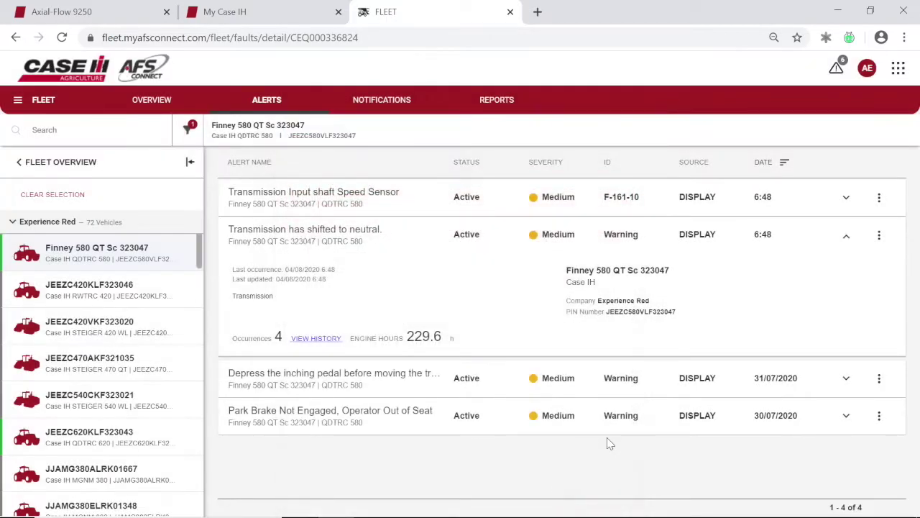
left_click(846, 238)
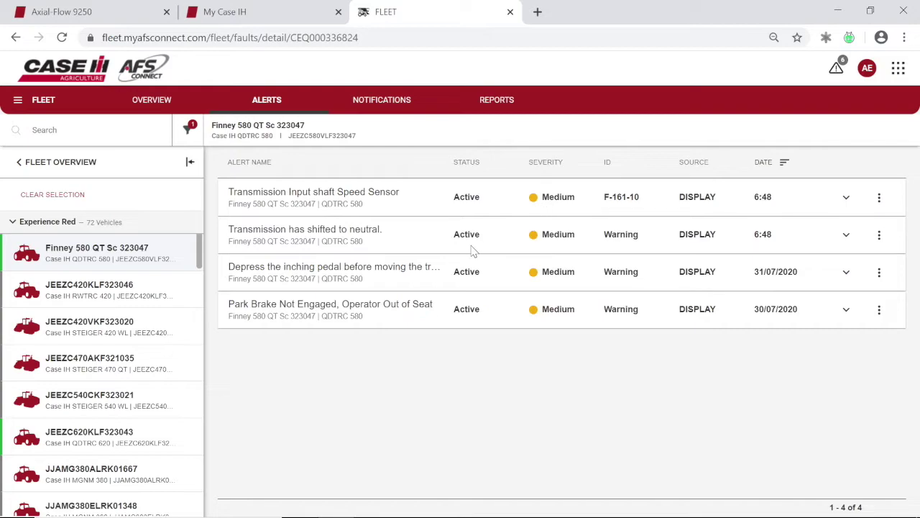
Check the RWTRC 420 tractor's alerts, and view the AF-9250 combine's alerts sorted from high to low severity
left_click(87, 297)
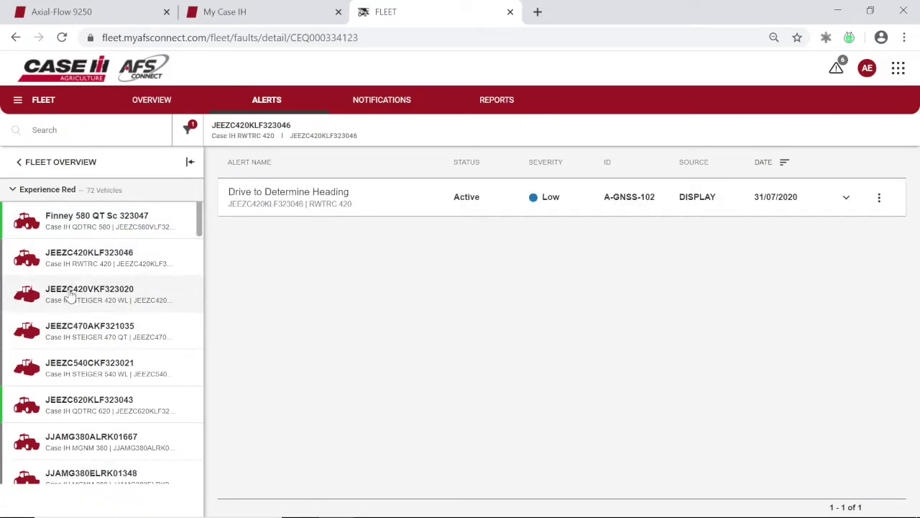
left_click(65, 299)
left_click(546, 162)
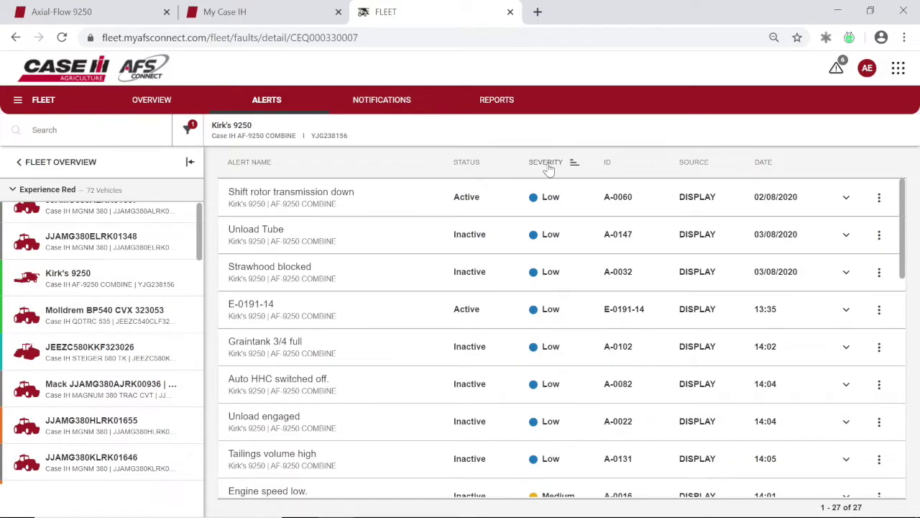
left_click(546, 163)
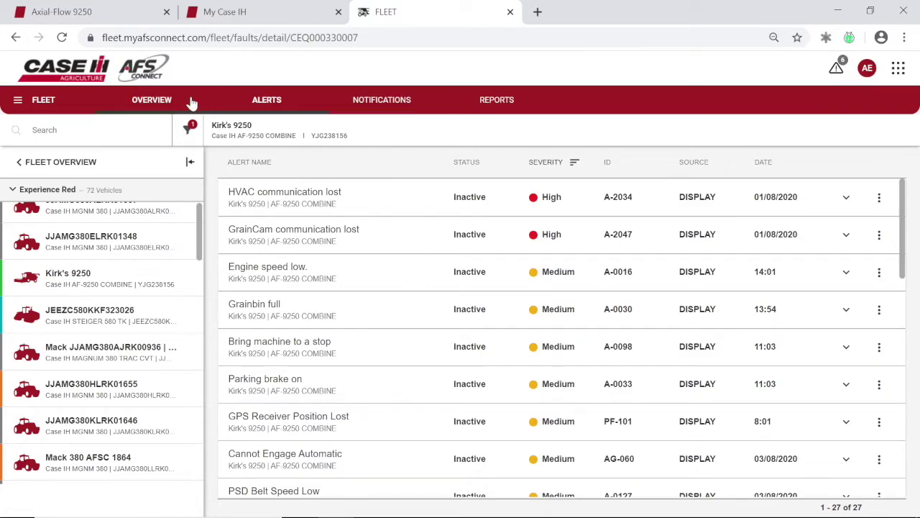
From the managed fleet notifications, edit the Speed notification's preference and confirm it with text messages enabled
left_click(152, 102)
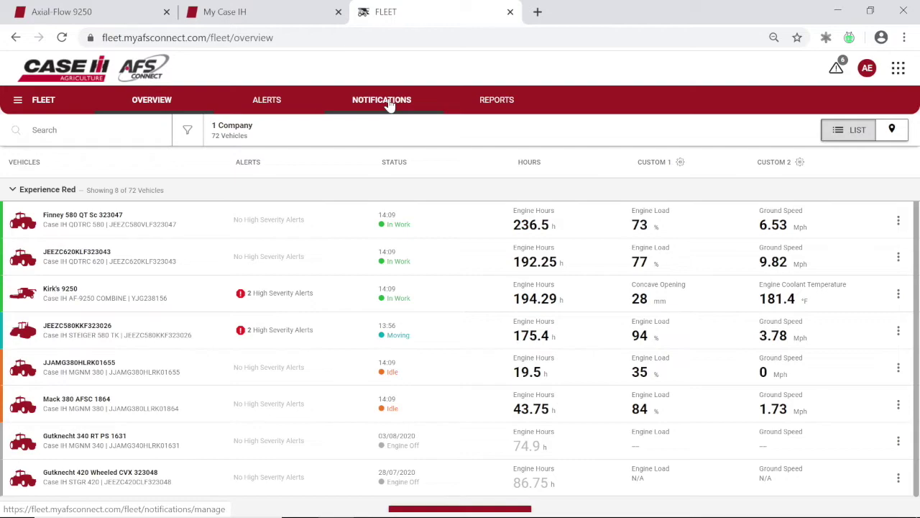
left_click(389, 105)
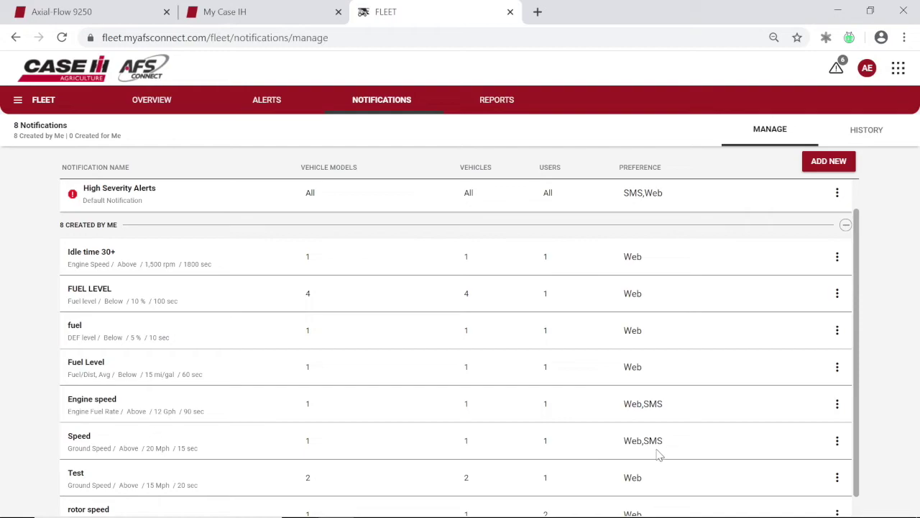
left_click(837, 440)
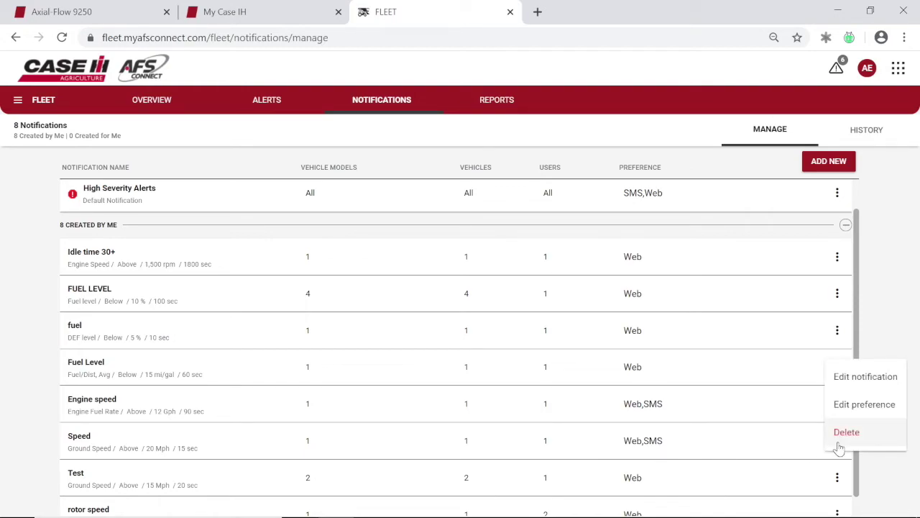
left_click(843, 404)
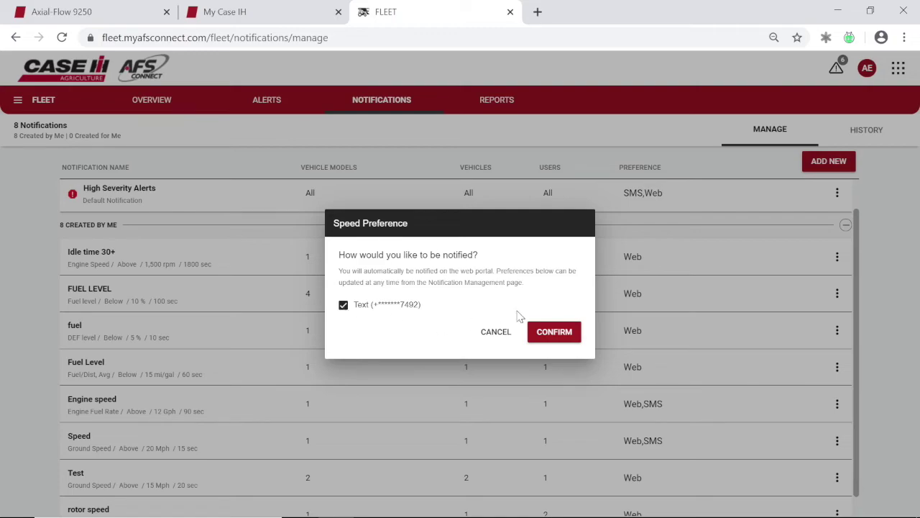
left_click(554, 333)
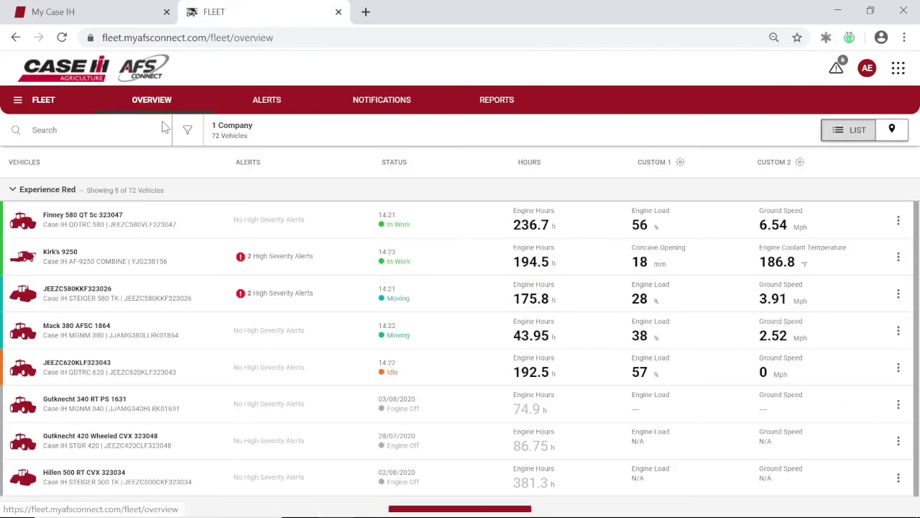
From the fleet overview, bring up the navigation to the other AFS Connect areas
left_click(18, 100)
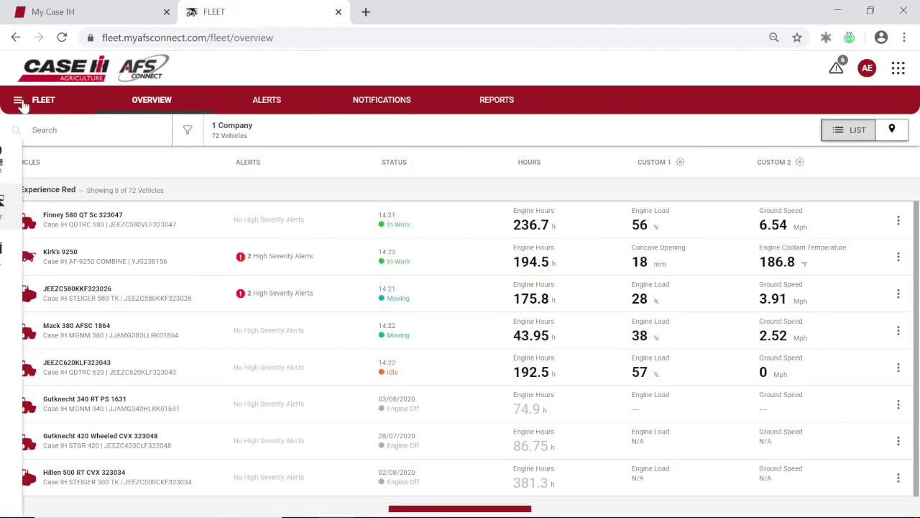